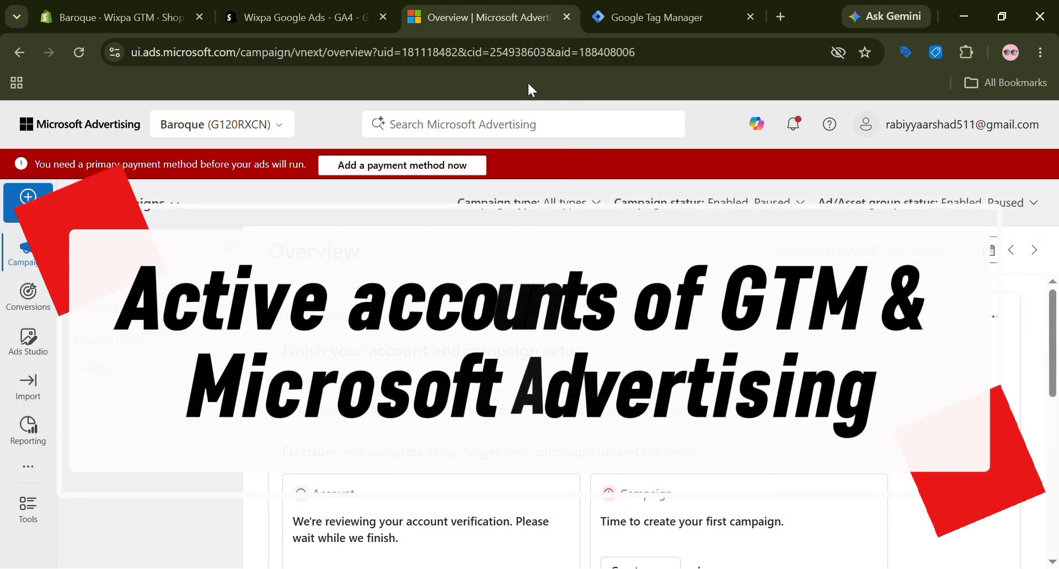
Step: Check the Google Tag Manager accounts and view the UET tag page in Microsoft Advertising
{"action": "left_click", "coordinate": [635, 2]}
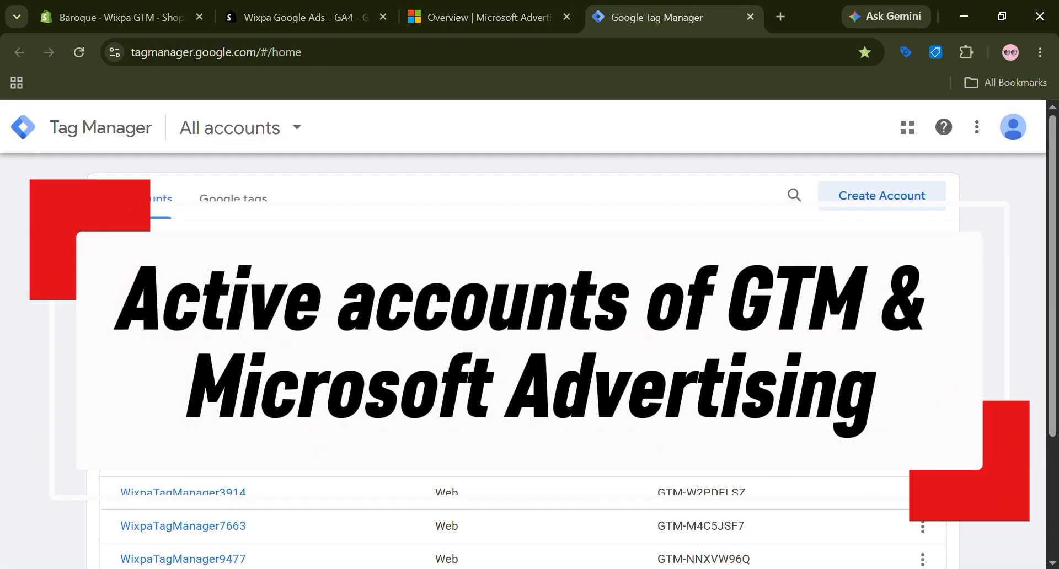
{"action": "left_click", "coordinate": [465, 12]}
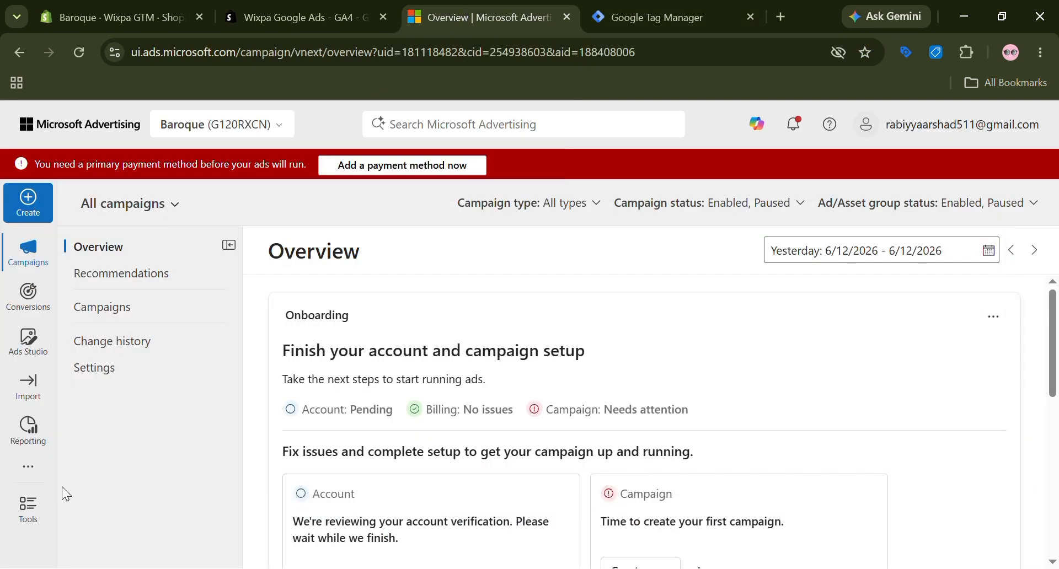
{"action": "mouse_move", "coordinate": [45, 297]}
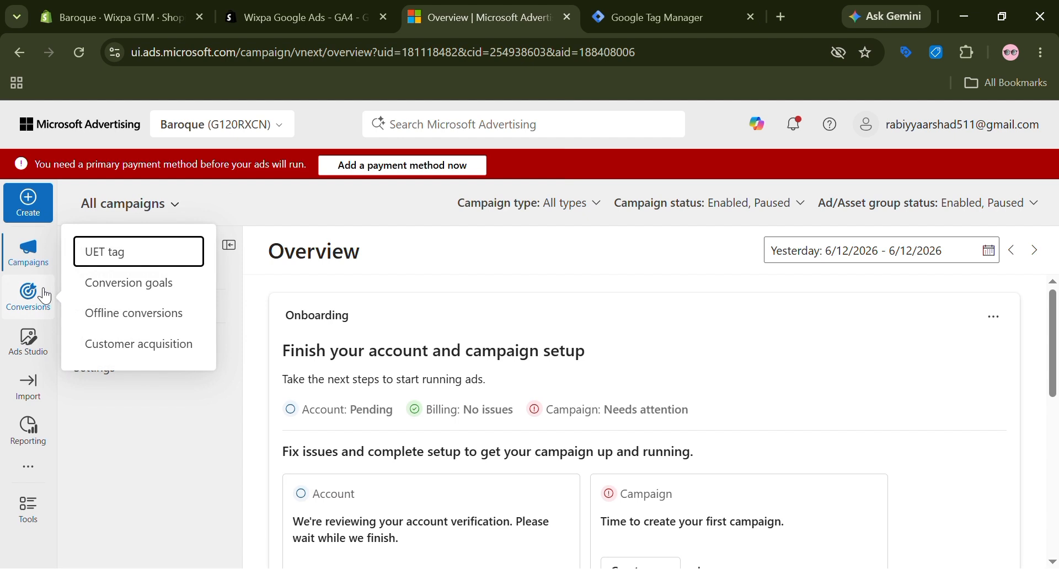
{"action": "left_click", "coordinate": [108, 255]}
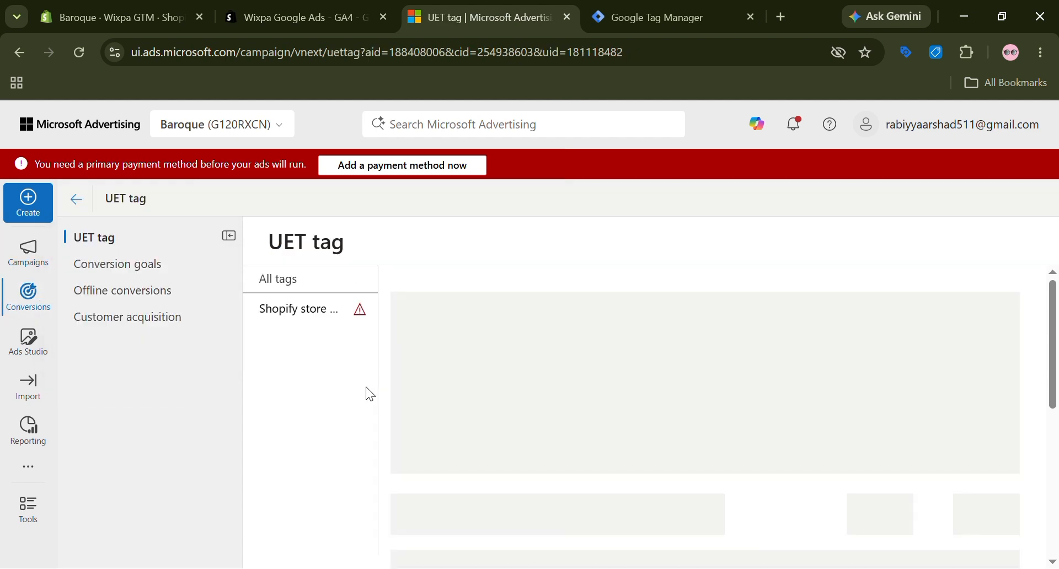
{"action": "scroll", "coordinate": [445, 482], "scroll_direction": "down", "scroll_amount": 2}
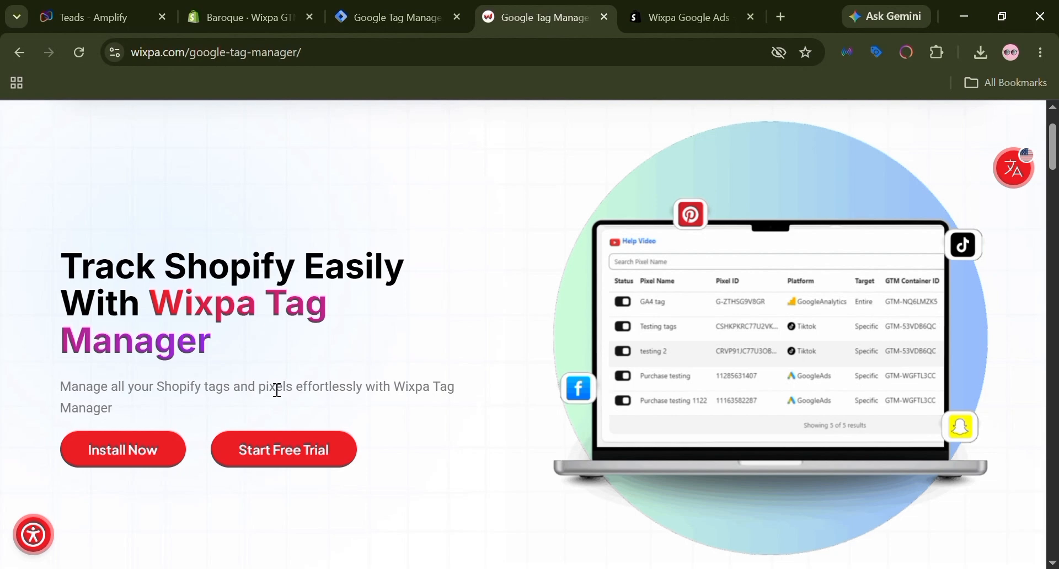
Step: Go from the Wixpa Tag Manager website to its Shopify App Store listing and open the installed app
{"action": "left_click_drag", "start_coordinate": [160, 322], "coordinate": [222, 355]}
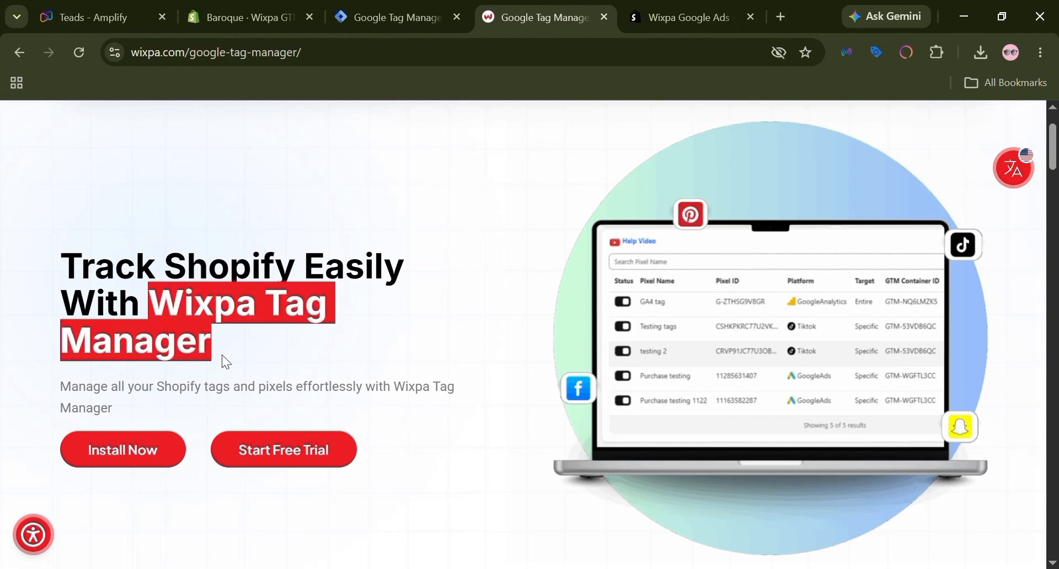
{"action": "left_click", "coordinate": [137, 454]}
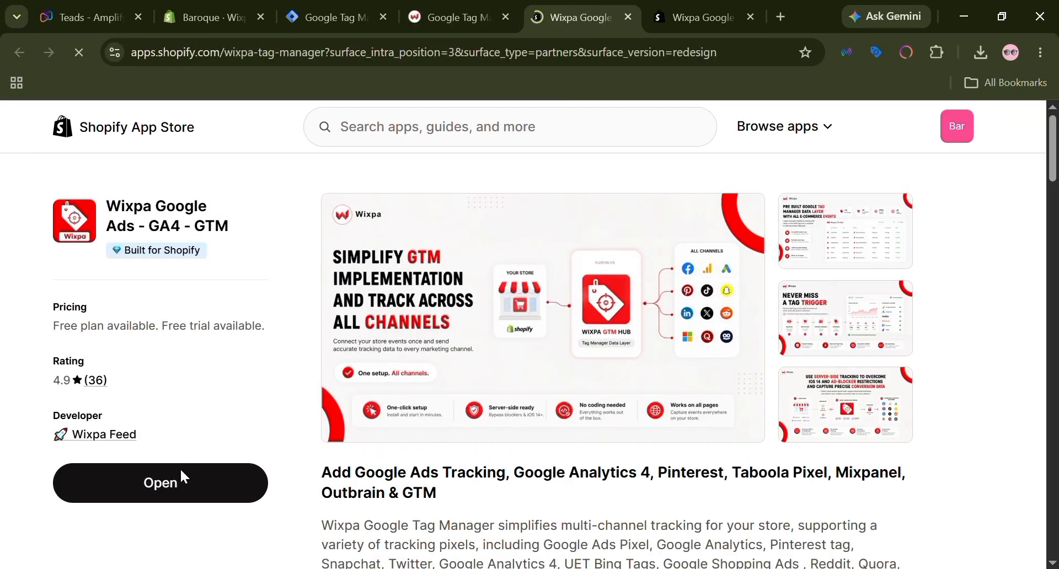
{"action": "left_click", "coordinate": [154, 498]}
Step: Activate the Wixpa GTM theme extension, save the theme with the WixpaTag embed enabled, and return to the app dashboard
{"action": "left_click_drag", "start_coordinate": [285, 294], "coordinate": [334, 308]}
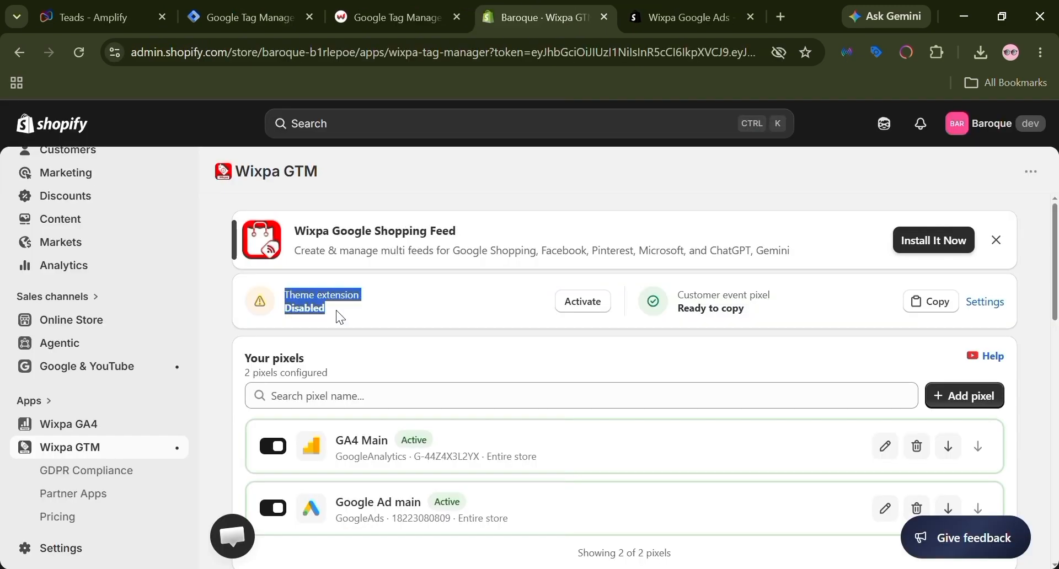
{"action": "left_click", "coordinate": [581, 303]}
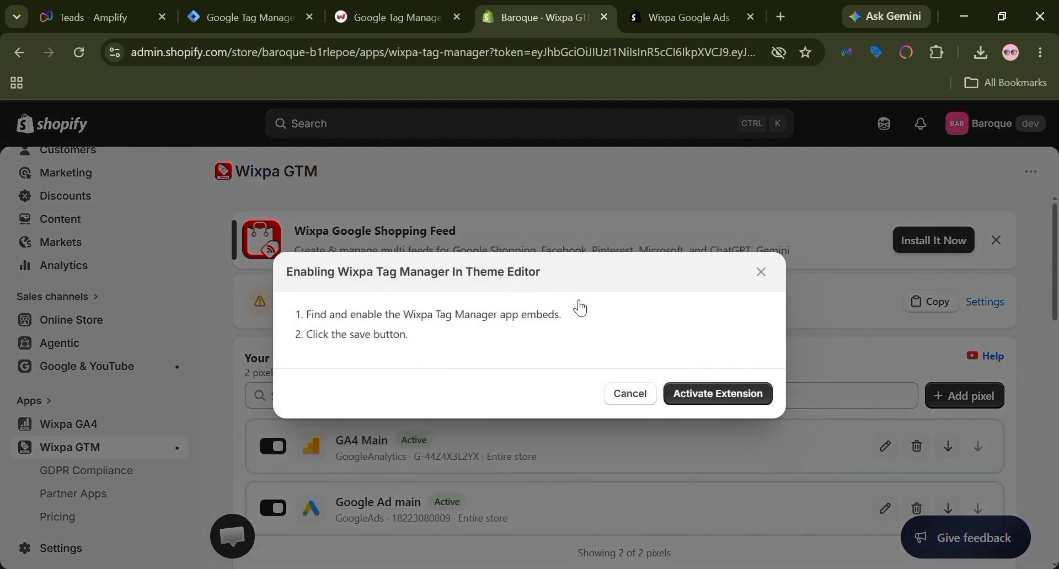
{"action": "left_click", "coordinate": [718, 471]}
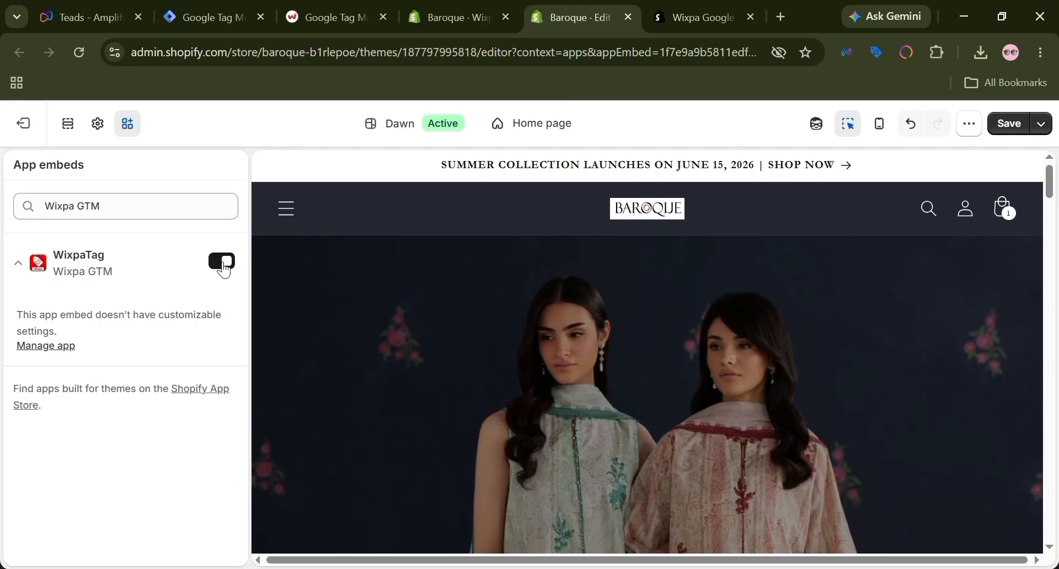
{"action": "left_click", "coordinate": [1015, 122]}
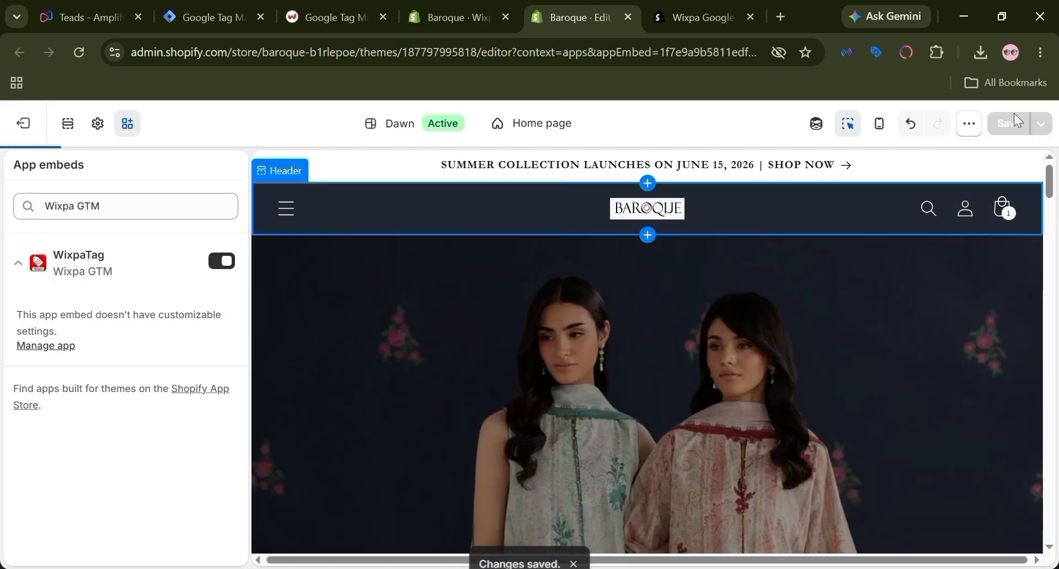
{"action": "left_click", "coordinate": [458, 17]}
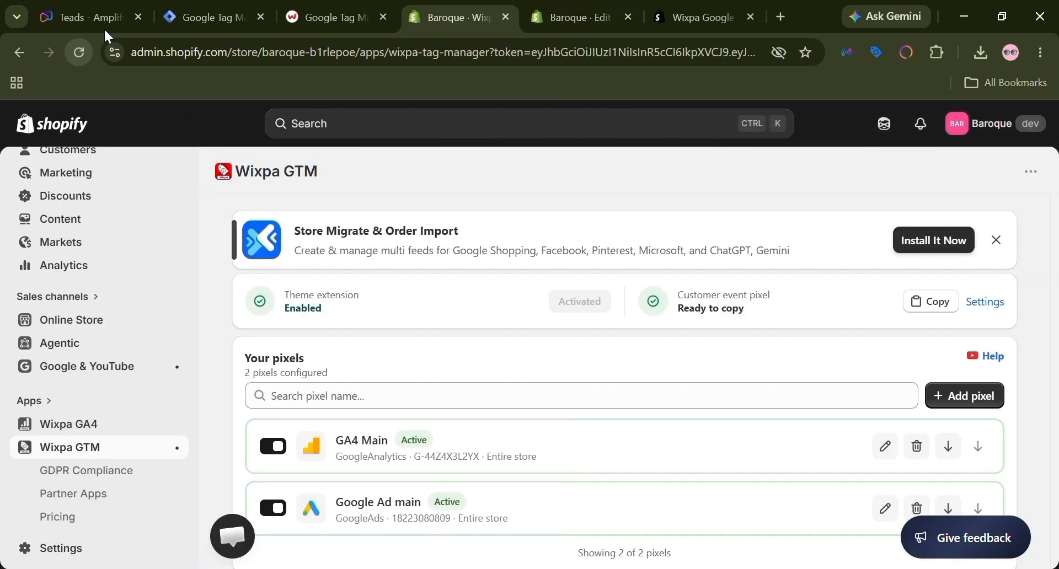
{"action": "left_click_drag", "start_coordinate": [283, 291], "coordinate": [353, 314]}
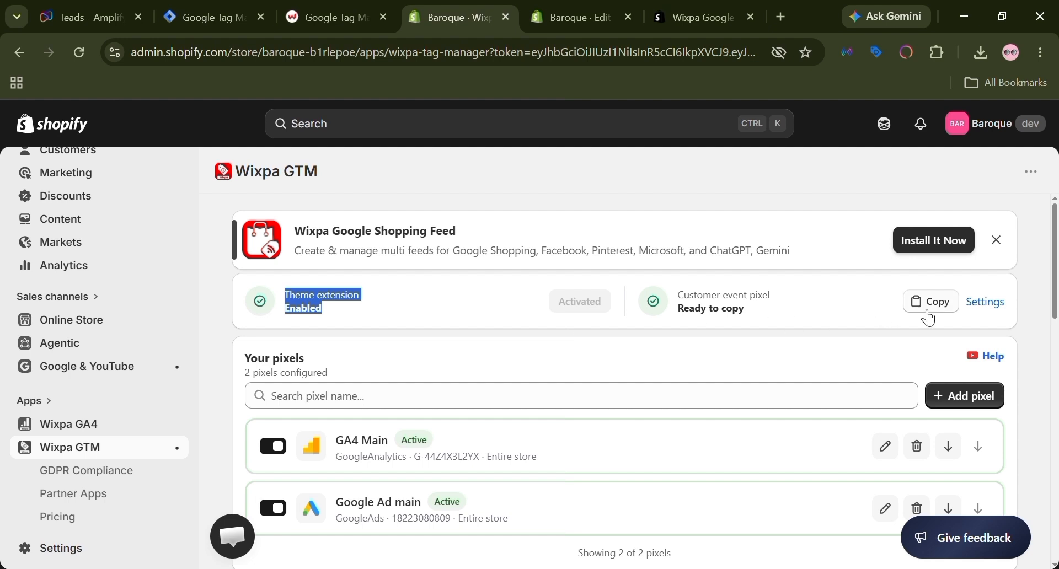
Step: Copy the customer event pixel code from Wixpa GTM and open the store's customer events settings
{"action": "left_click", "coordinate": [889, 309]}
{"action": "left_click", "coordinate": [929, 303]}
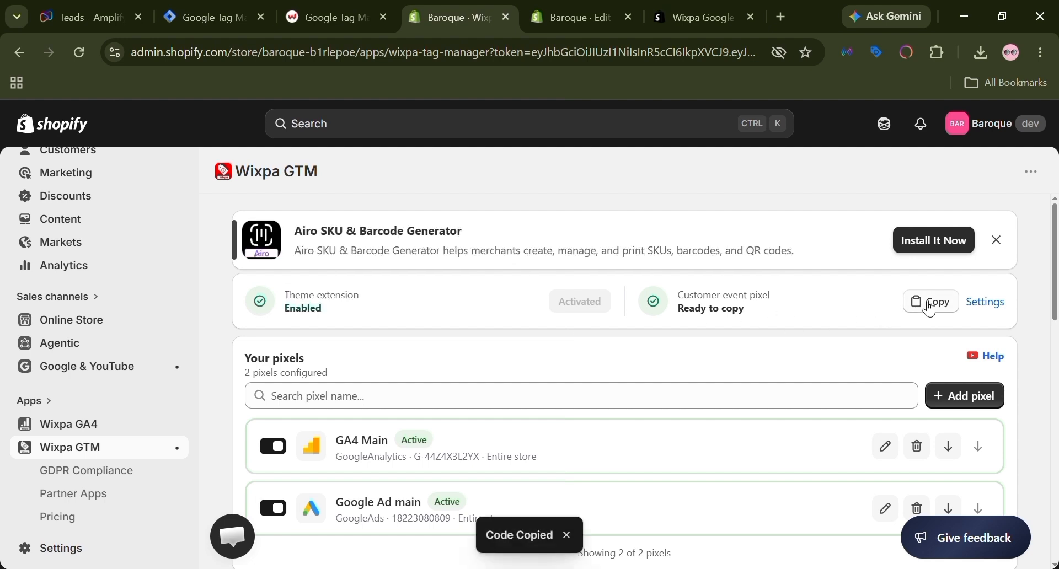
{"action": "left_click", "coordinate": [983, 303]}
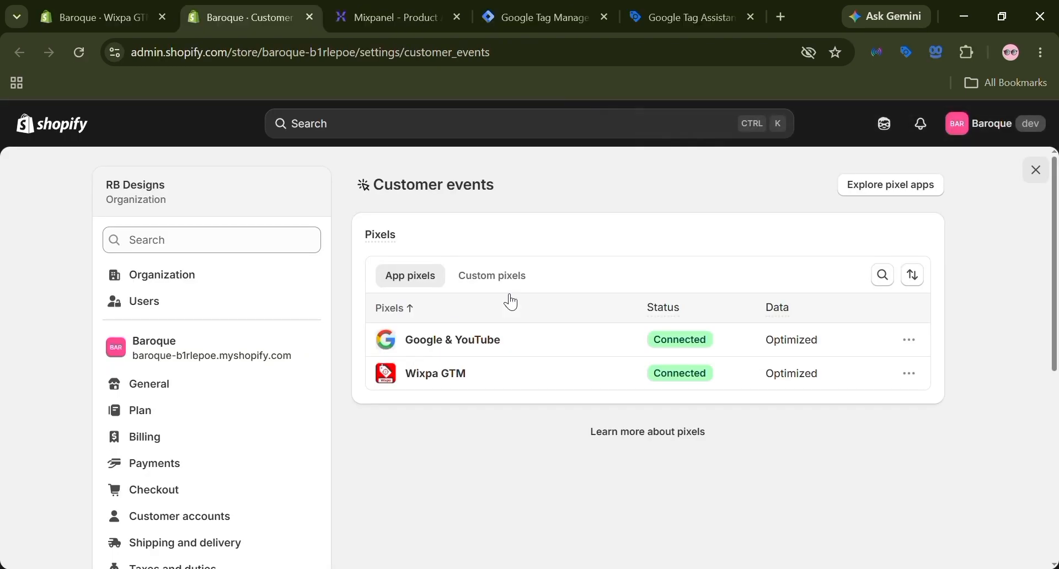
Step: Add a custom pixel named "Custom" to the store's customer events
{"action": "left_click", "coordinate": [513, 281]}
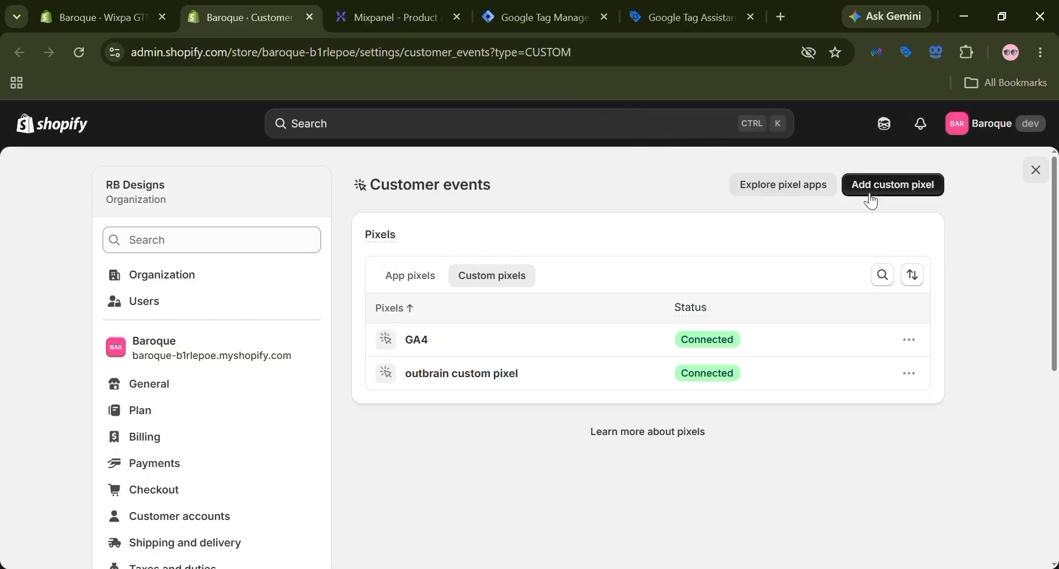
{"action": "left_click", "coordinate": [874, 196]}
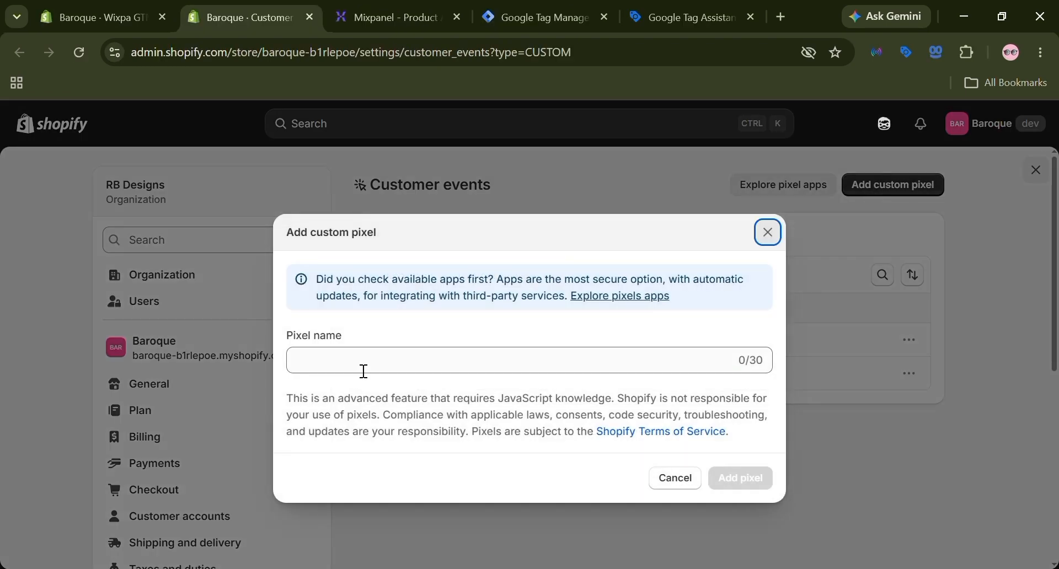
{"action": "left_click", "coordinate": [364, 371]}
{"action": "type", "text": "Custom"}
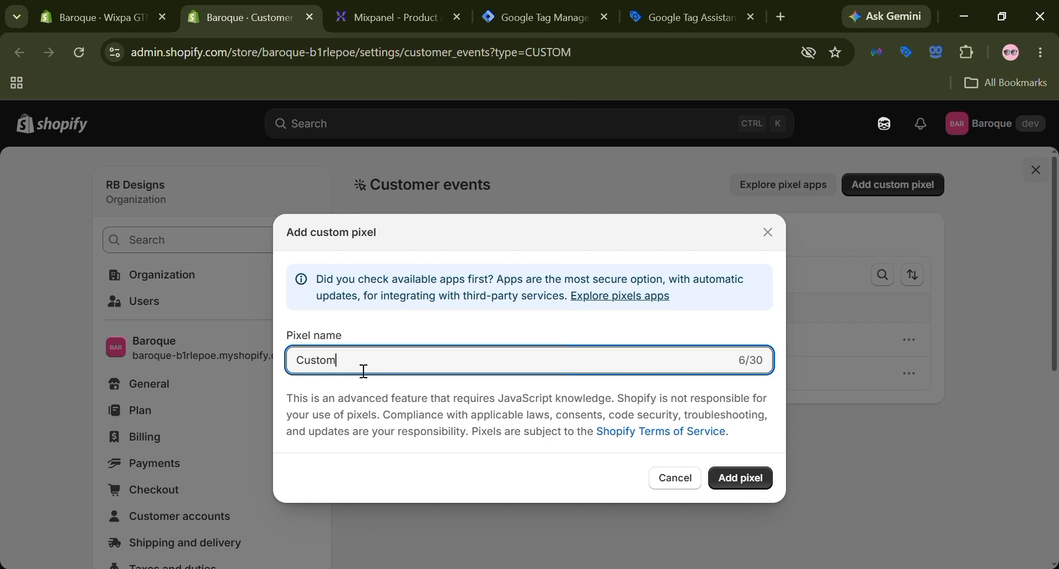
{"action": "left_click", "coordinate": [737, 480]}
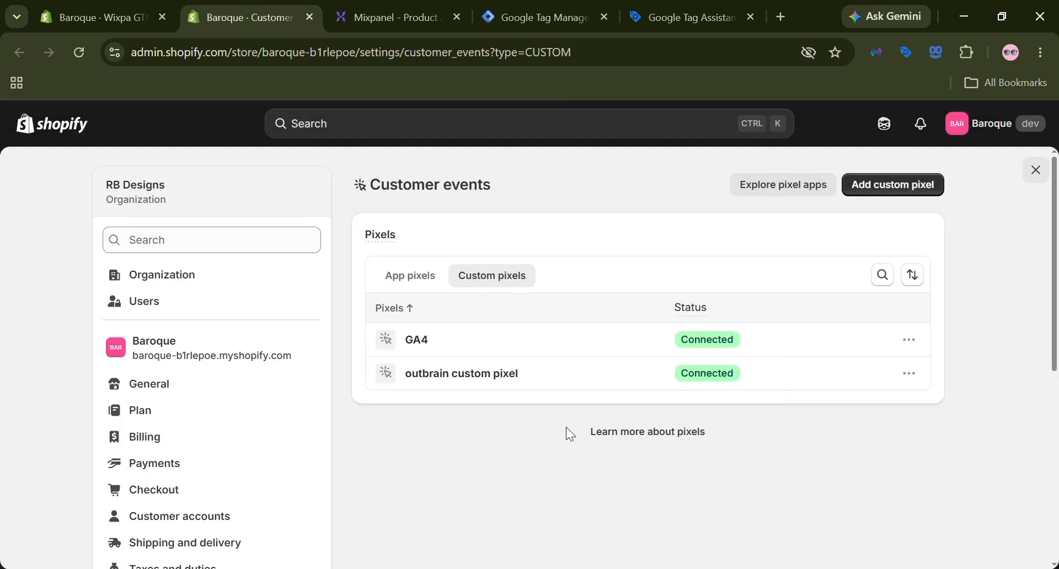
Step: Replace all default code of the Custom pixel with the copied Wixpa customer event code
{"action": "scroll", "coordinate": [469, 453], "scroll_direction": "down", "scroll_amount": 5}
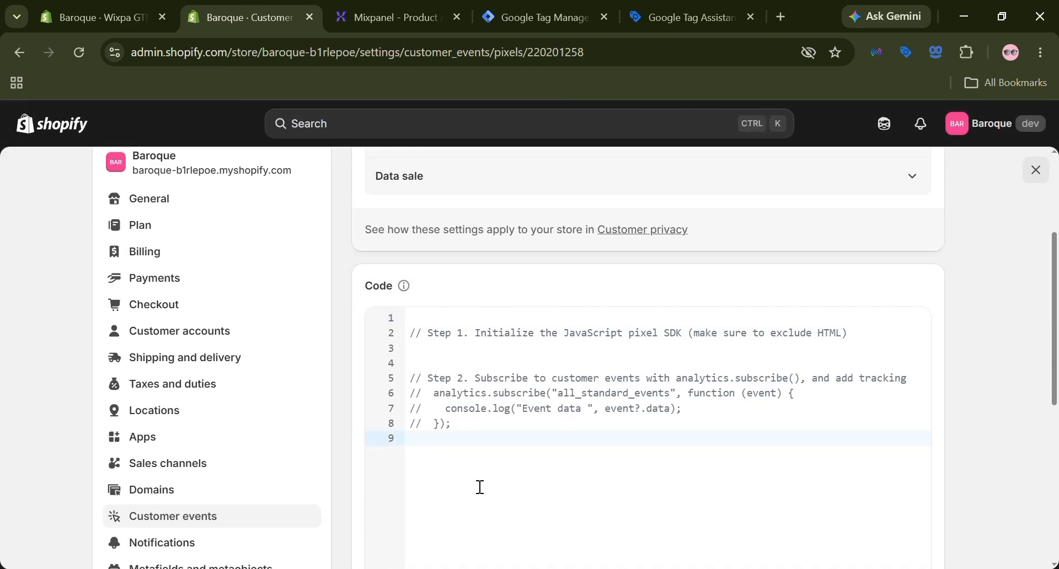
{"action": "key", "text": "ctrl+a"}
{"action": "key", "text": "BackSpace"}
{"action": "key", "text": "ctrl+v"}
Step: Set the Custom pixel's customer privacy permission to Not required and save the pixel
{"action": "scroll", "coordinate": [480, 487], "scroll_direction": "up", "scroll_amount": 5}
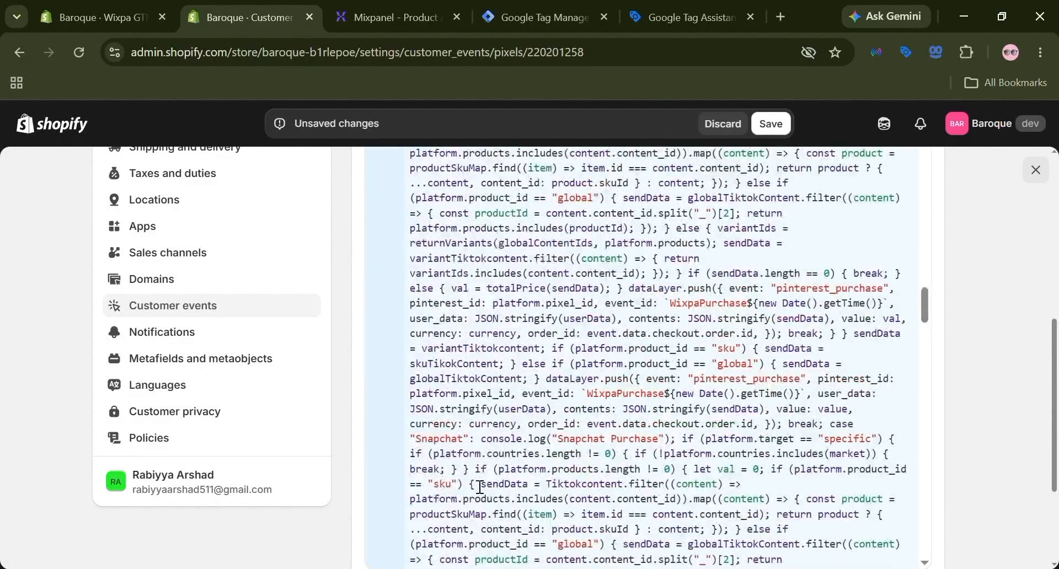
{"action": "scroll", "coordinate": [480, 487], "scroll_direction": "up", "scroll_amount": 10}
{"action": "left_click", "coordinate": [479, 324]}
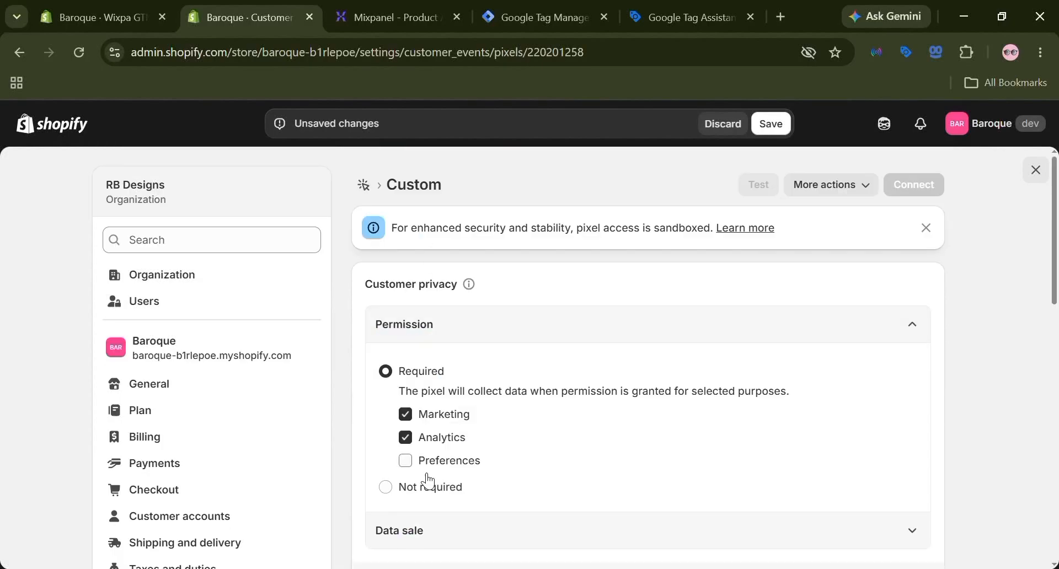
{"action": "left_click", "coordinate": [385, 487]}
{"action": "left_click", "coordinate": [772, 126]}
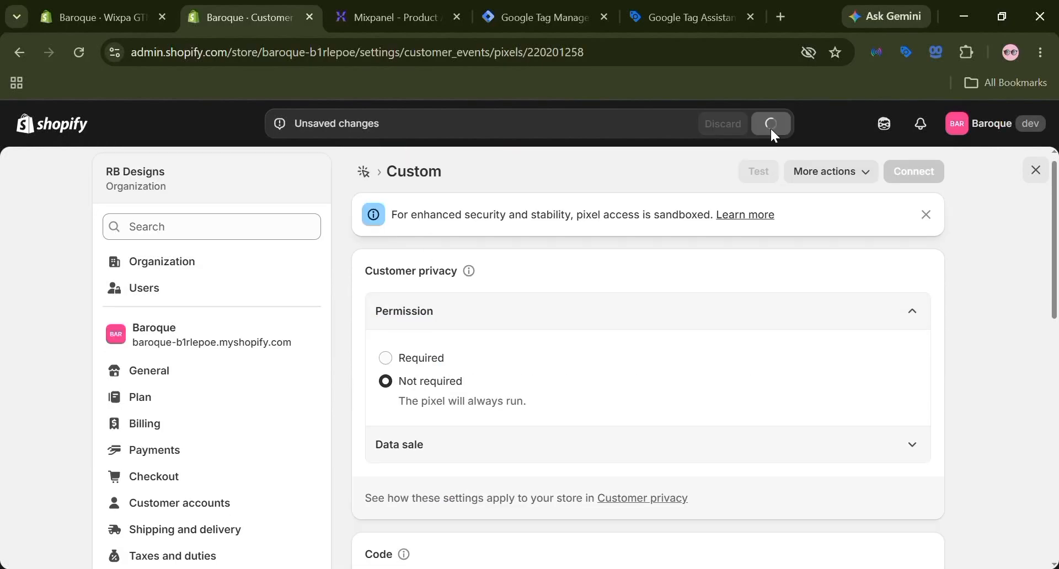
Step: Connect the Custom pixel to the Baroque store and return to the customer events list
{"action": "left_click", "coordinate": [910, 173]}
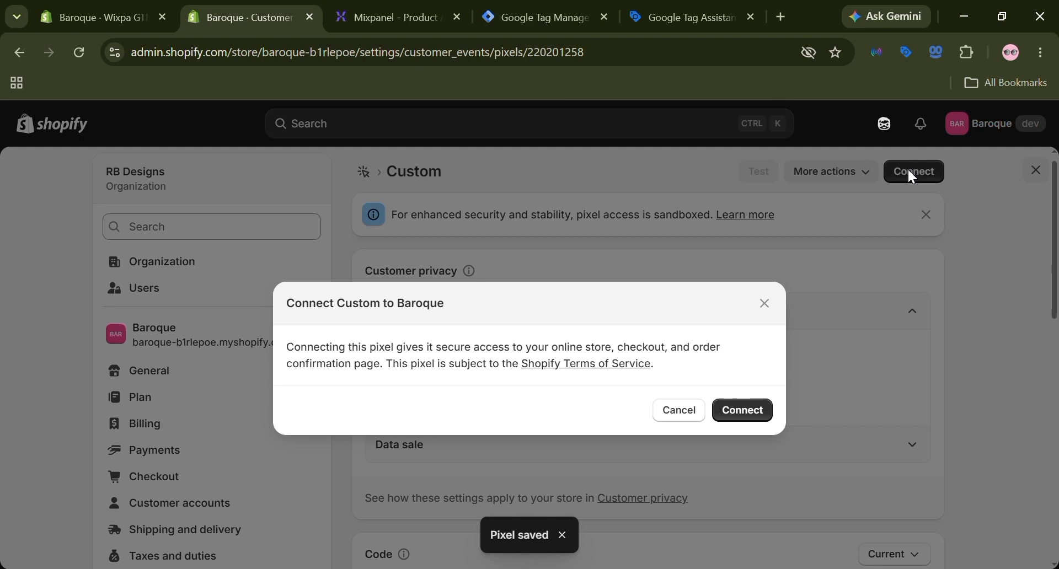
{"action": "left_click", "coordinate": [746, 411]}
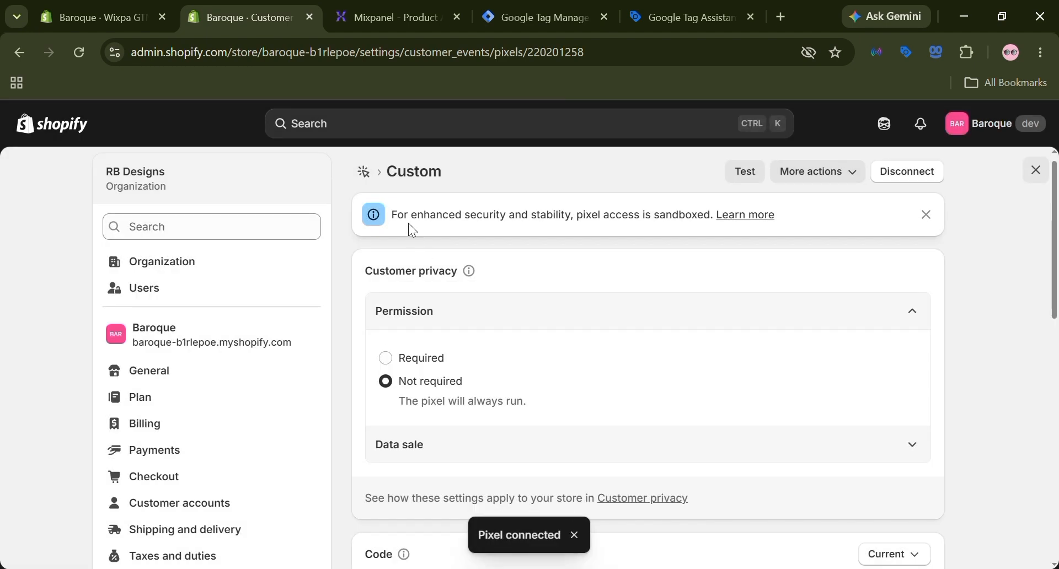
{"action": "left_click", "coordinate": [370, 175]}
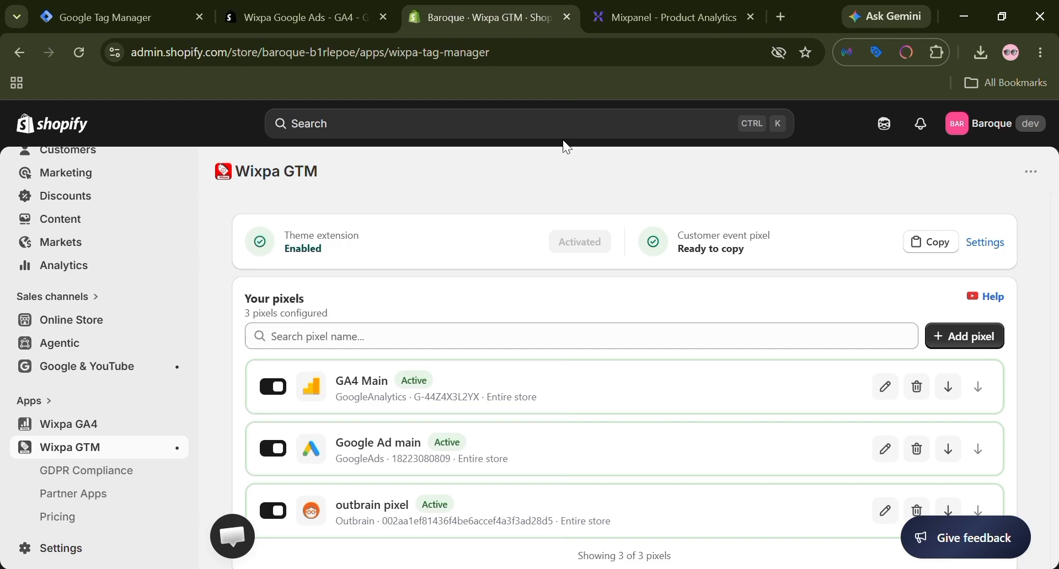
Step: Start creating a new pixel in Wixpa GTM and sign in with the Google account to authorize WixpaTag
{"action": "scroll", "coordinate": [679, 466], "scroll_direction": "down", "scroll_amount": 1}
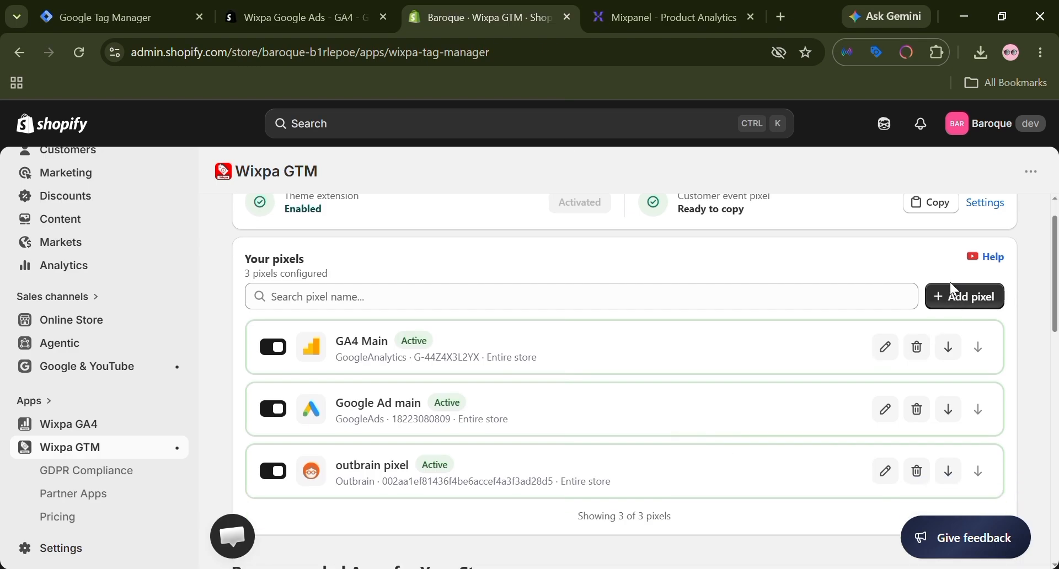
{"action": "left_click", "coordinate": [948, 304]}
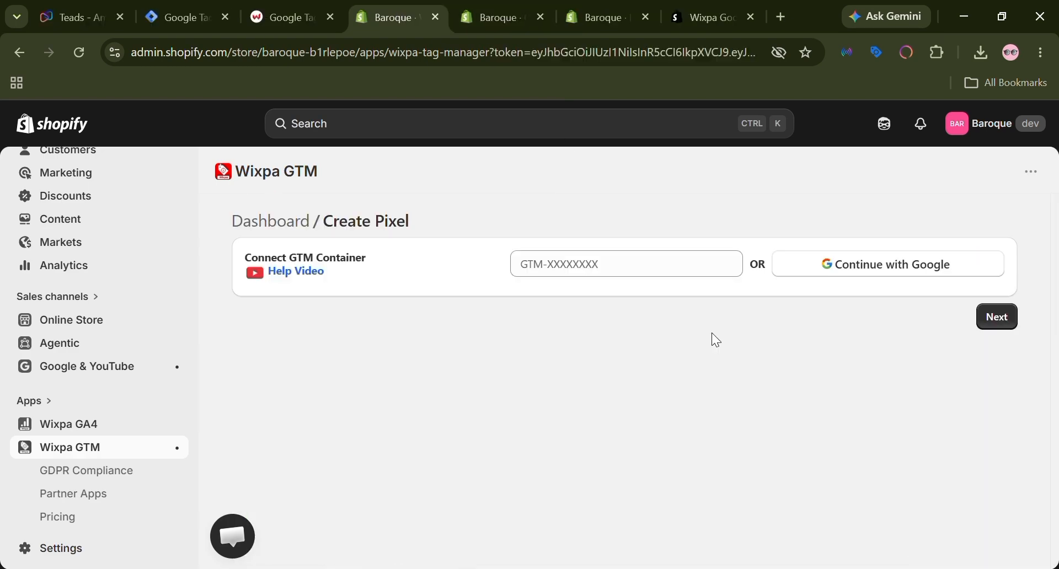
{"action": "left_click", "coordinate": [879, 275]}
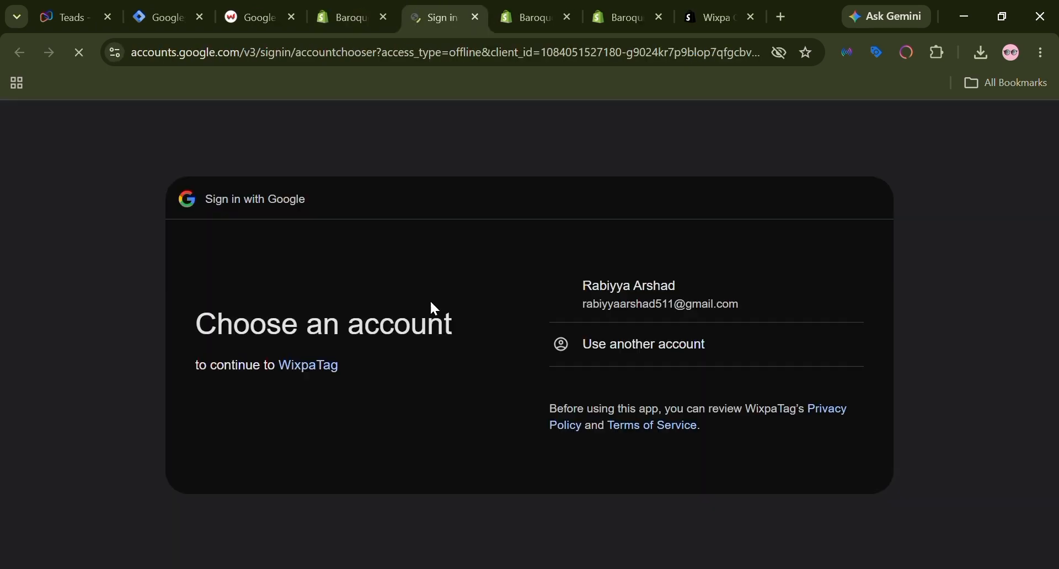
{"action": "left_click", "coordinate": [617, 263]}
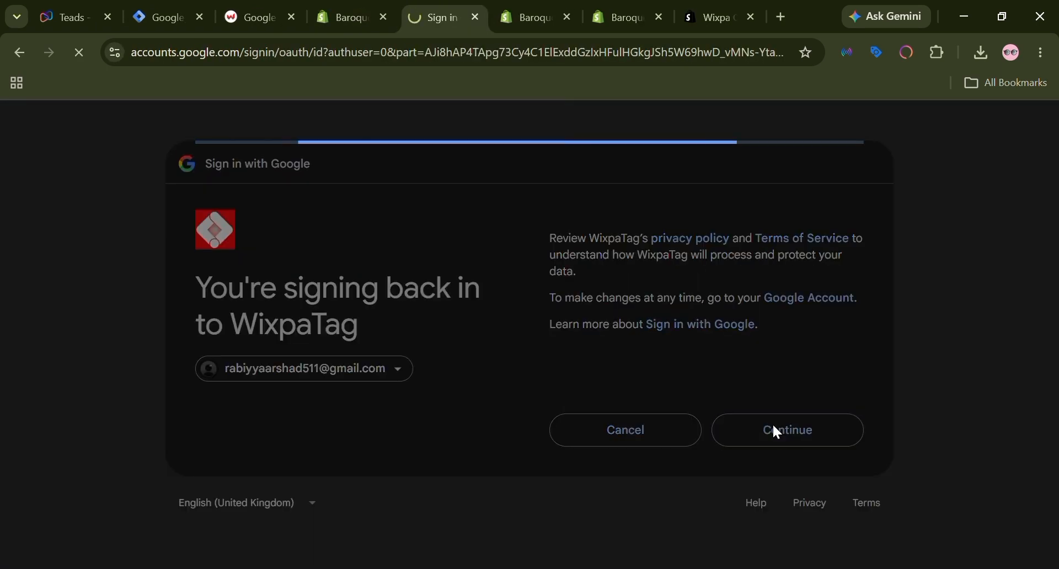
{"action": "scroll", "coordinate": [773, 427], "scroll_direction": "down", "scroll_amount": 3}
{"action": "left_click", "coordinate": [754, 436]}
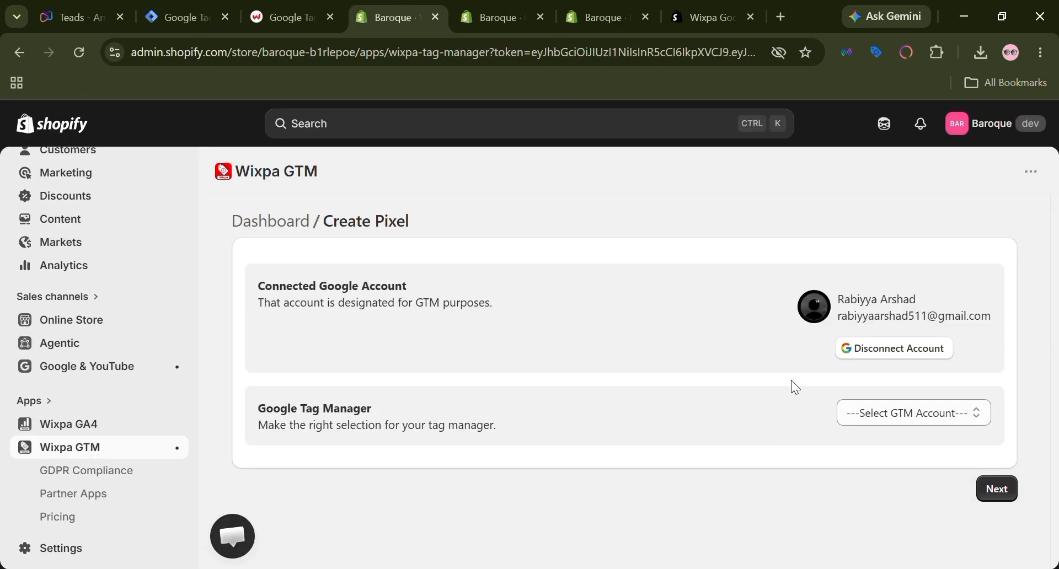
Step: Select the Baroque Google Tag Manager account, create a new GTM container, and proceed to the platform selection
{"action": "left_click", "coordinate": [876, 423]}
{"action": "left_click", "coordinate": [858, 458]}
{"action": "scroll", "coordinate": [850, 469], "scroll_direction": "down", "scroll_amount": 1}
{"action": "left_click", "coordinate": [830, 469]}
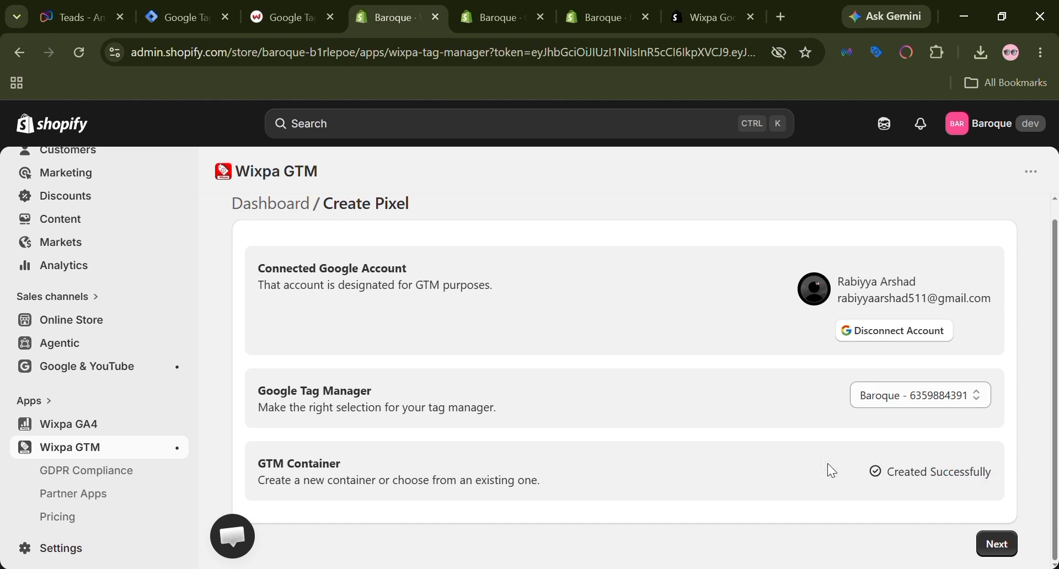
{"action": "left_click", "coordinate": [995, 544]}
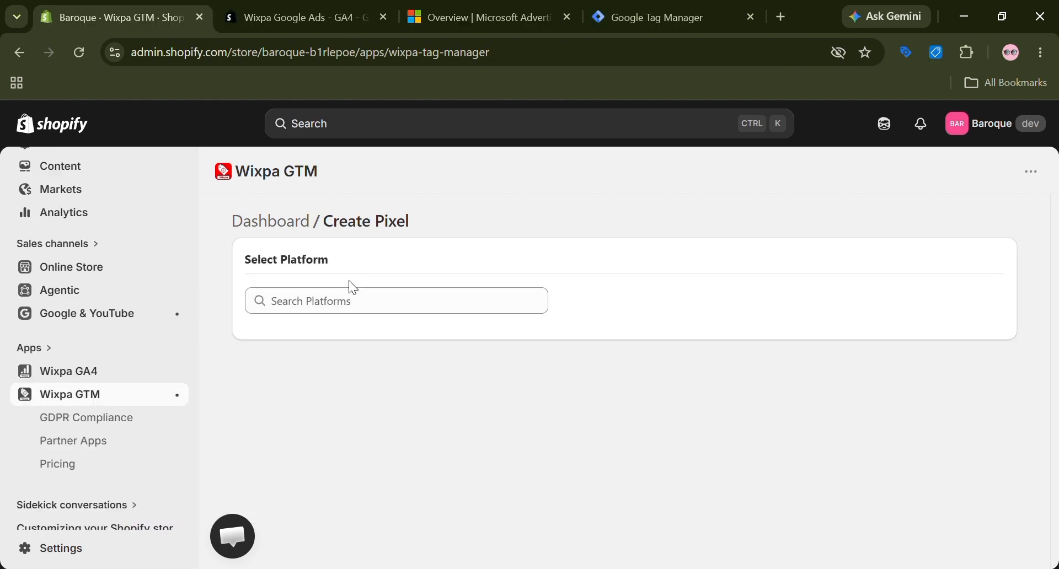
Step: Select Microsoft Ads as the platform for the new pixel and name it microsoft pixel
{"action": "left_click", "coordinate": [353, 301]}
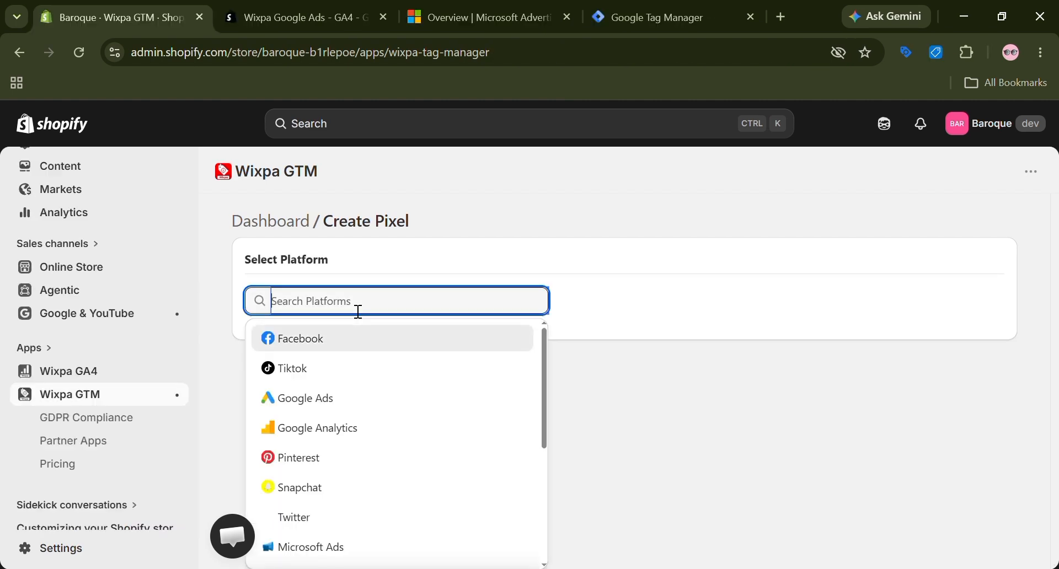
{"action": "left_click", "coordinate": [346, 548]}
{"action": "left_click", "coordinate": [335, 395]}
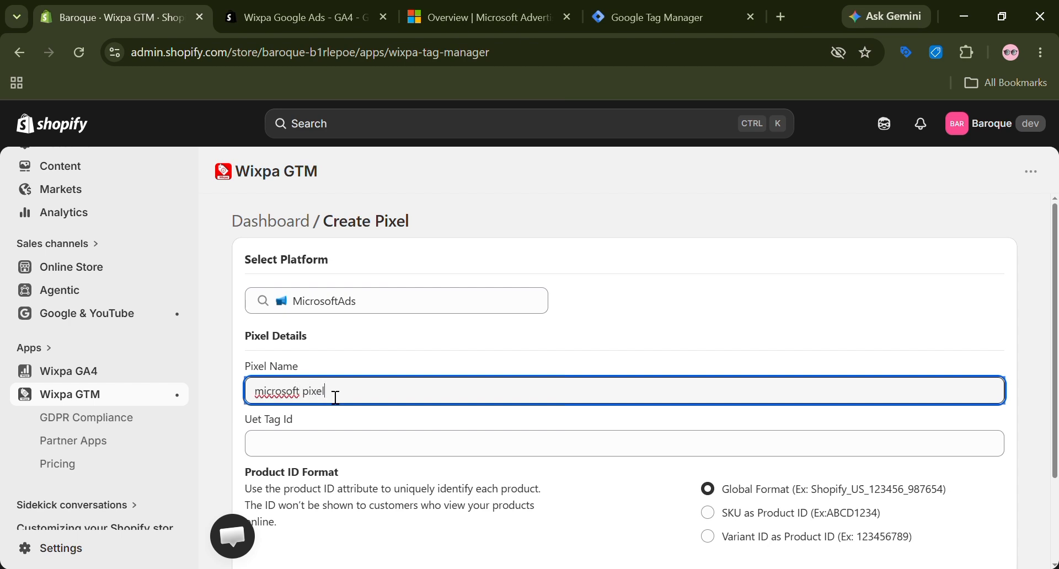
Step: Switch to Microsoft Advertising, open the UET tag list under conversions, and copy the Shopify store tag's ID for the pixel's Uet Tag Id
{"action": "left_click", "coordinate": [324, 447]}
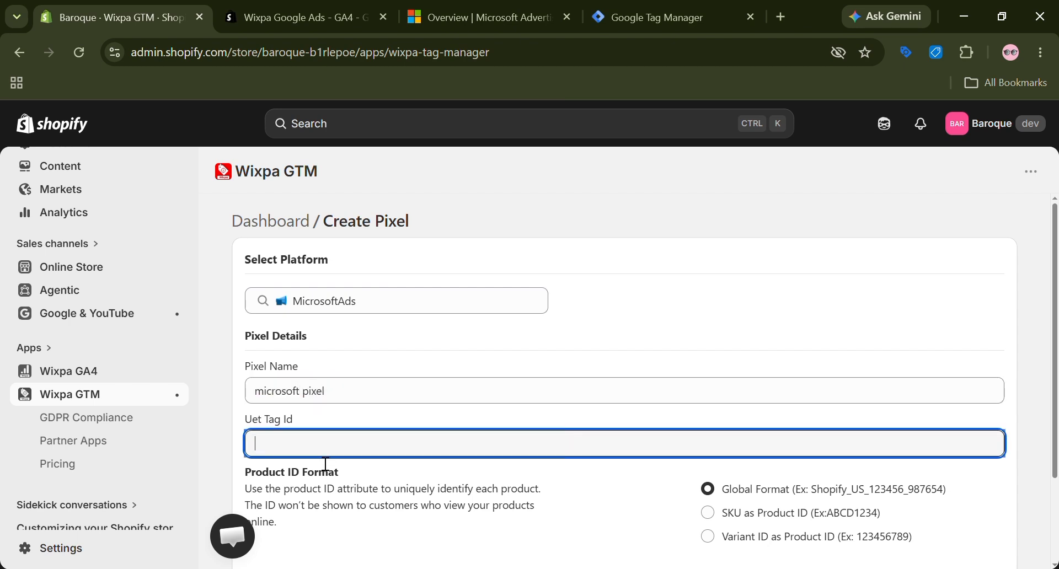
{"action": "left_click", "coordinate": [514, 9]}
{"action": "mouse_move", "coordinate": [28, 300]}
{"action": "left_click", "coordinate": [133, 265]}
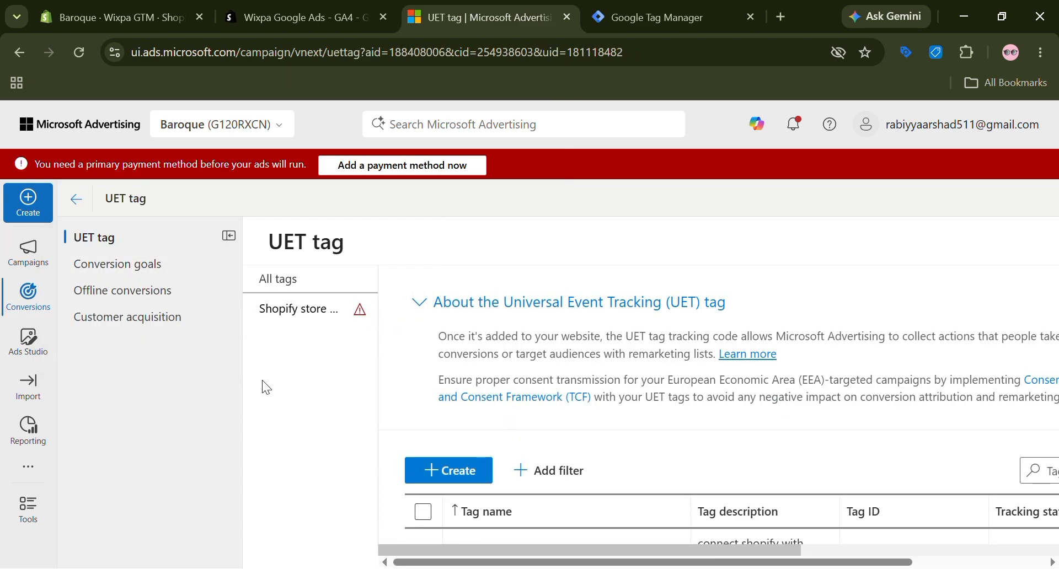
{"action": "scroll", "coordinate": [606, 383], "scroll_direction": "down", "scroll_amount": 2}
{"action": "double_click", "coordinate": [891, 436]}
Step: Back in Wixpa GTM, enter 97251350 as the UET tag ID, save the pixel, and view it in the dashboard's pixel list
{"action": "left_click", "coordinate": [88, 7]}
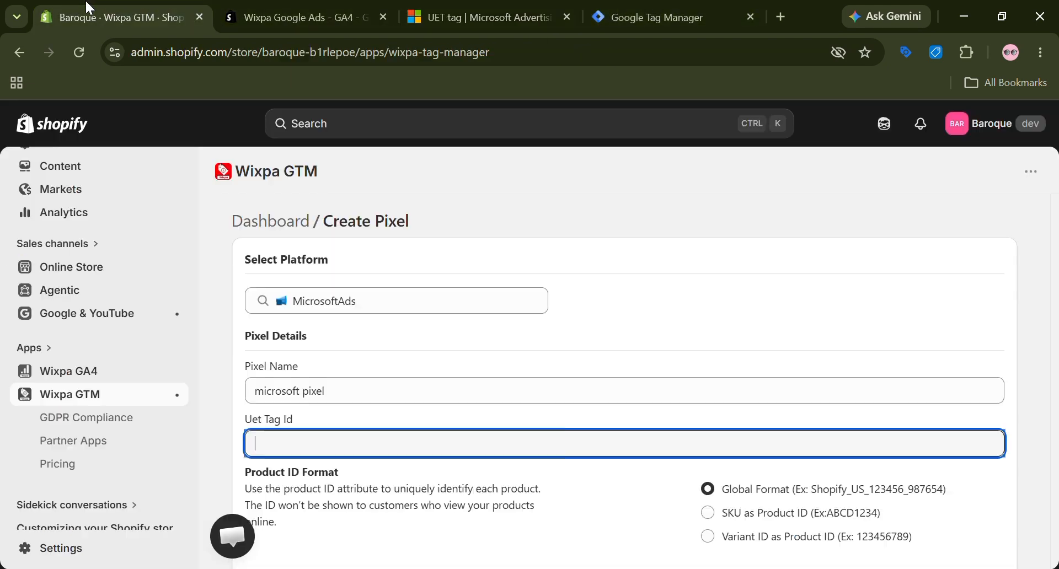
{"action": "type", "text": "87251318"}
{"action": "scroll", "coordinate": [480, 458], "scroll_direction": "down", "scroll_amount": 2}
{"action": "left_click", "coordinate": [984, 539]}
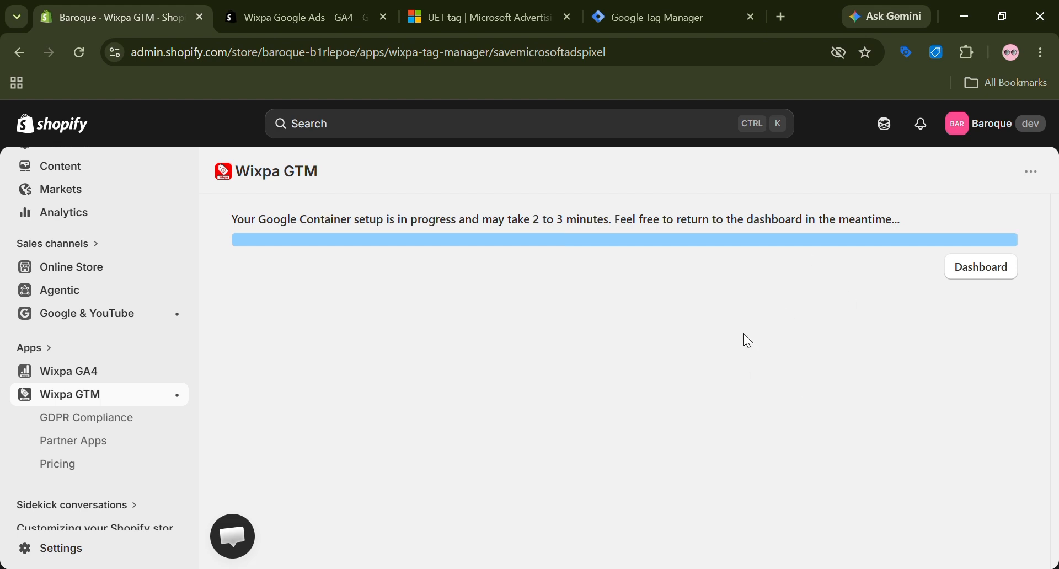
{"action": "scroll", "coordinate": [596, 412], "scroll_direction": "down", "scroll_amount": 7}
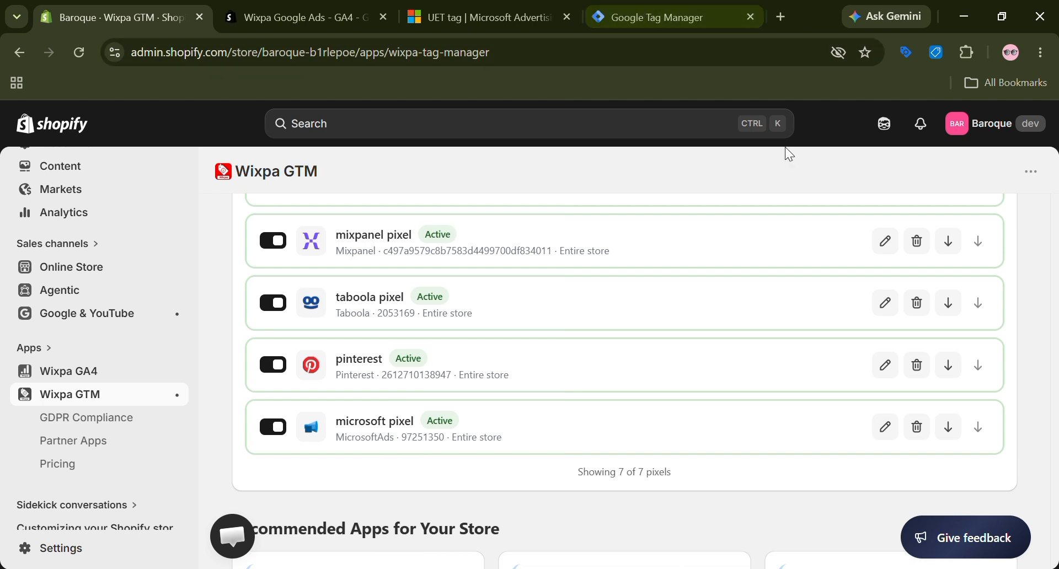
Step: Switch to Google Tag Manager and open the Microsoft UET container in the Baroque account
{"action": "left_click", "coordinate": [669, 18]}
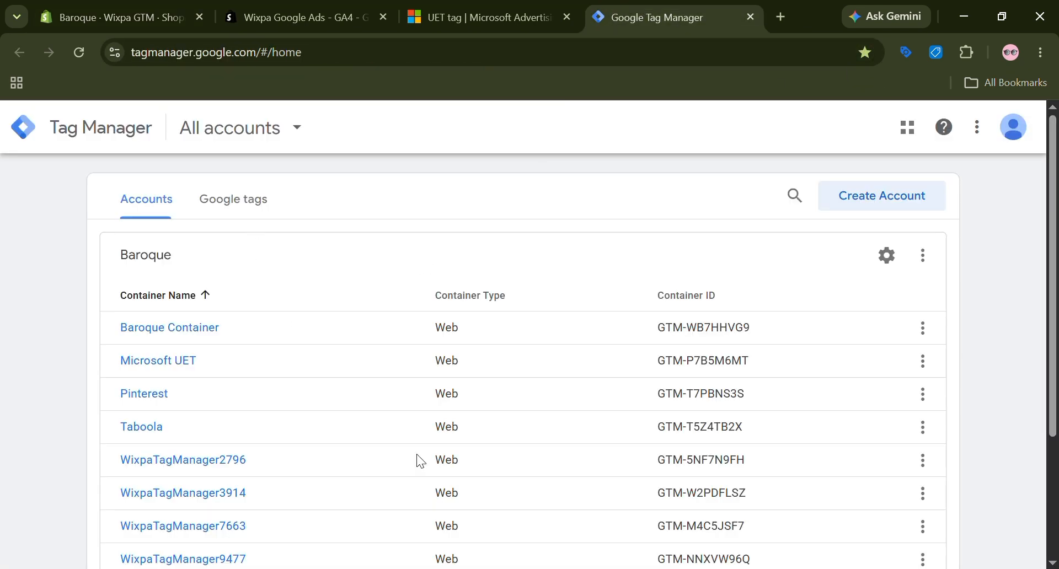
{"action": "scroll", "coordinate": [417, 461], "scroll_direction": "down", "scroll_amount": 2}
{"action": "left_click_drag", "start_coordinate": [116, 233], "coordinate": [213, 290]}
{"action": "left_click", "coordinate": [188, 280]}
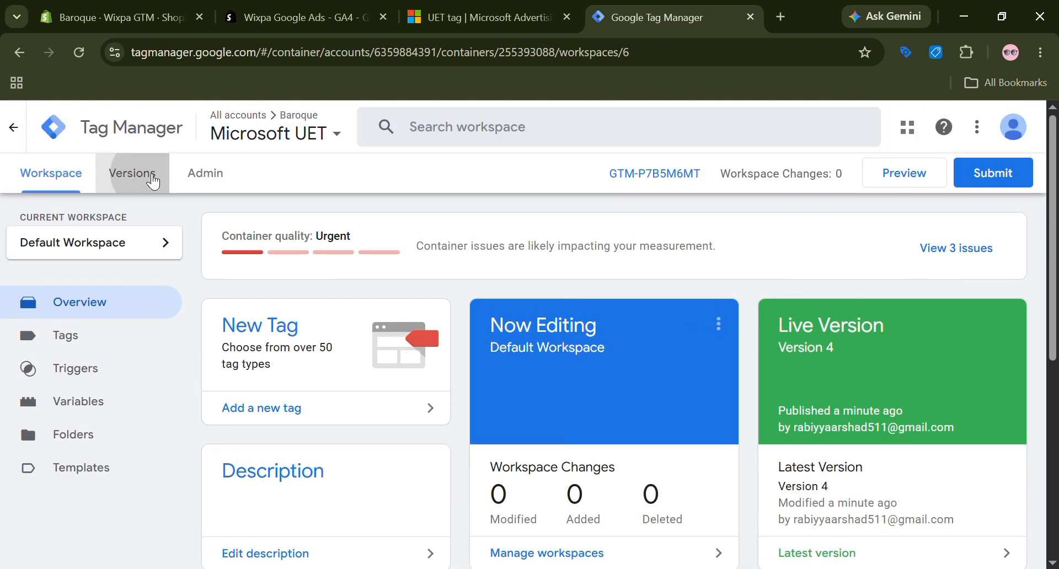
{"action": "left_click", "coordinate": [146, 176]}
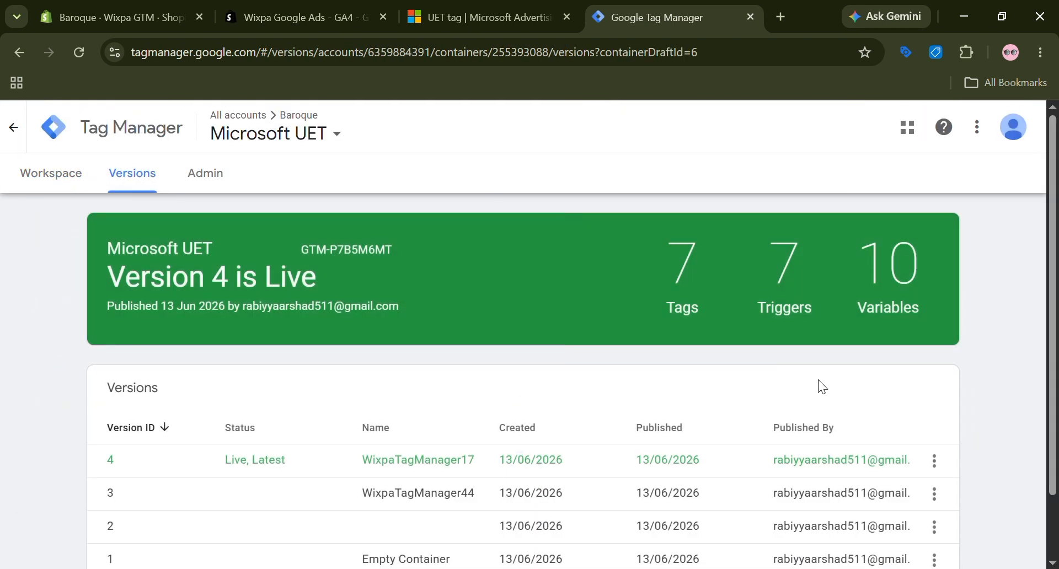
{"action": "left_click", "coordinate": [947, 462]}
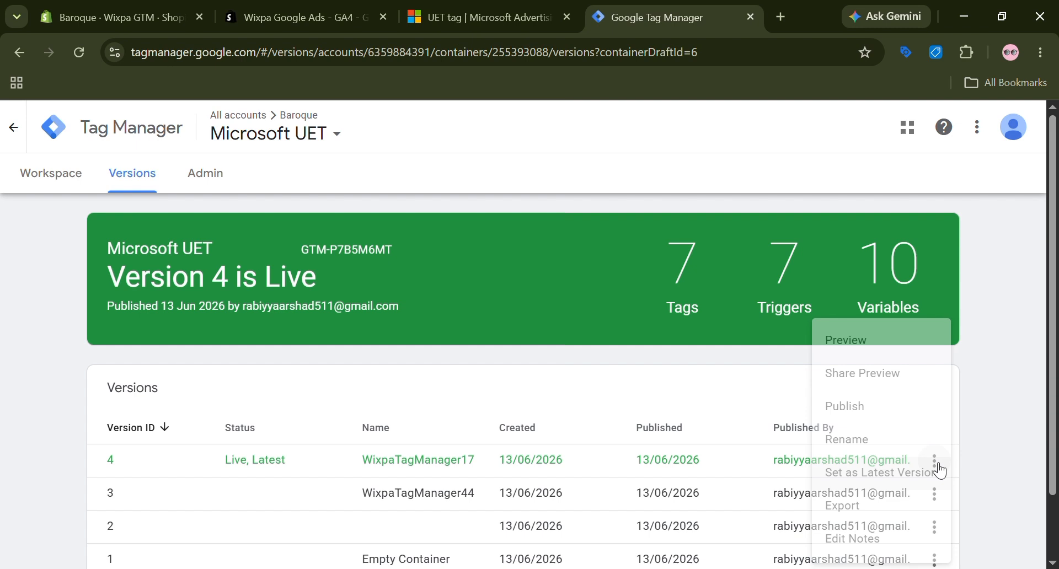
{"action": "left_click", "coordinate": [852, 353]}
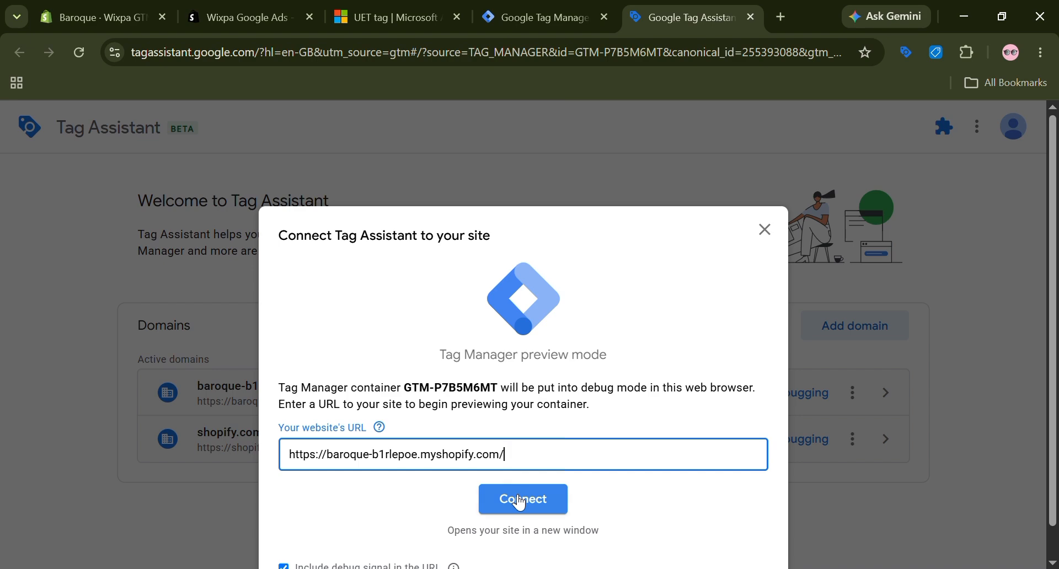
{"action": "left_click", "coordinate": [521, 503]}
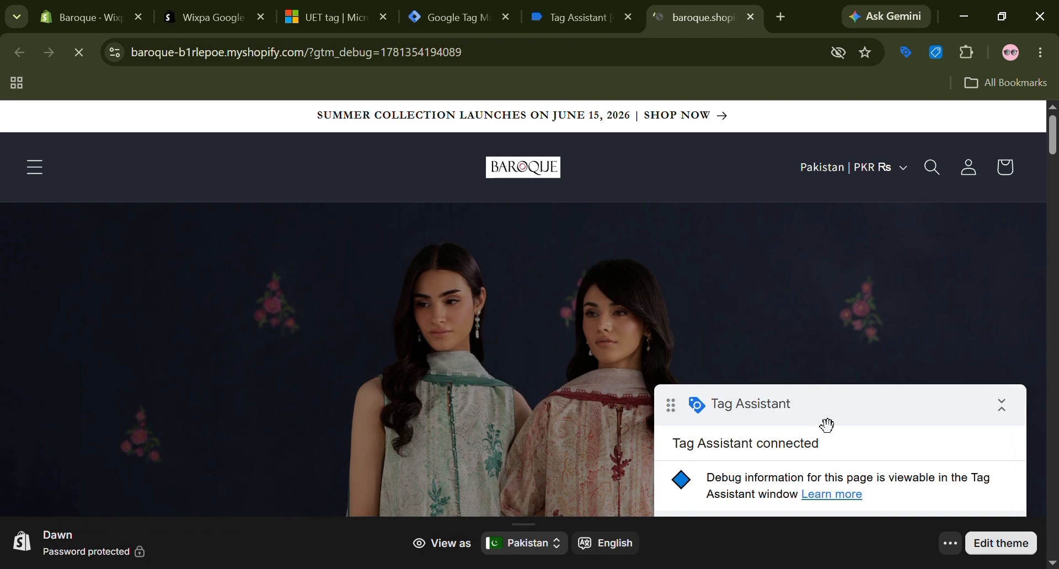
Step: Open the Embroidered Lawn SF-4452 product page from the Baroque storefront's home page
{"action": "scroll", "coordinate": [584, 386], "scroll_direction": "down", "scroll_amount": 10}
{"action": "scroll", "coordinate": [589, 392], "scroll_direction": "down", "scroll_amount": 3}
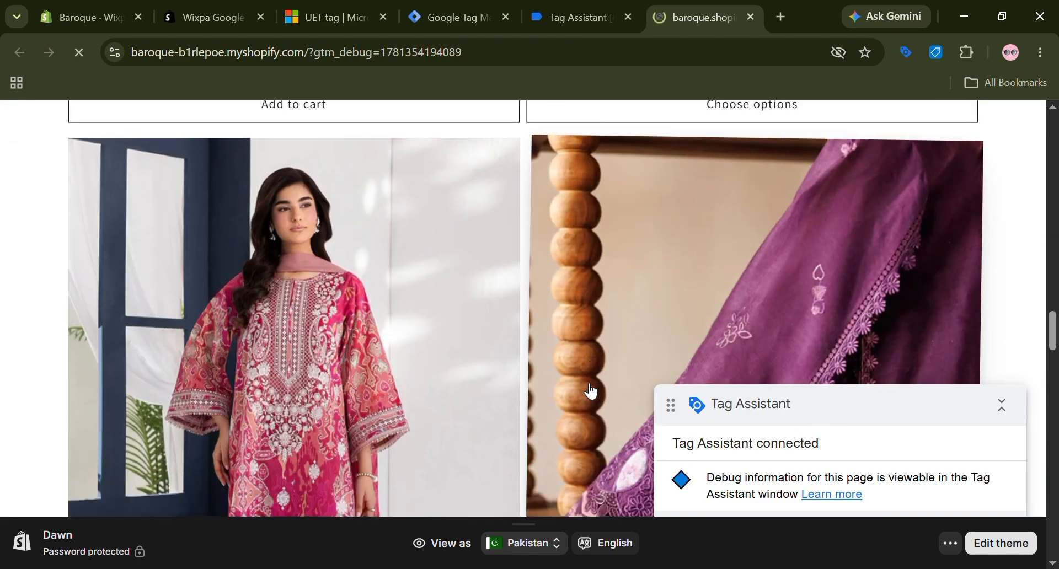
{"action": "left_click", "coordinate": [451, 320]}
{"action": "scroll", "coordinate": [716, 371], "scroll_direction": "down", "scroll_amount": 2}
{"action": "left_click_drag", "start_coordinate": [854, 201], "coordinate": [919, 203]}
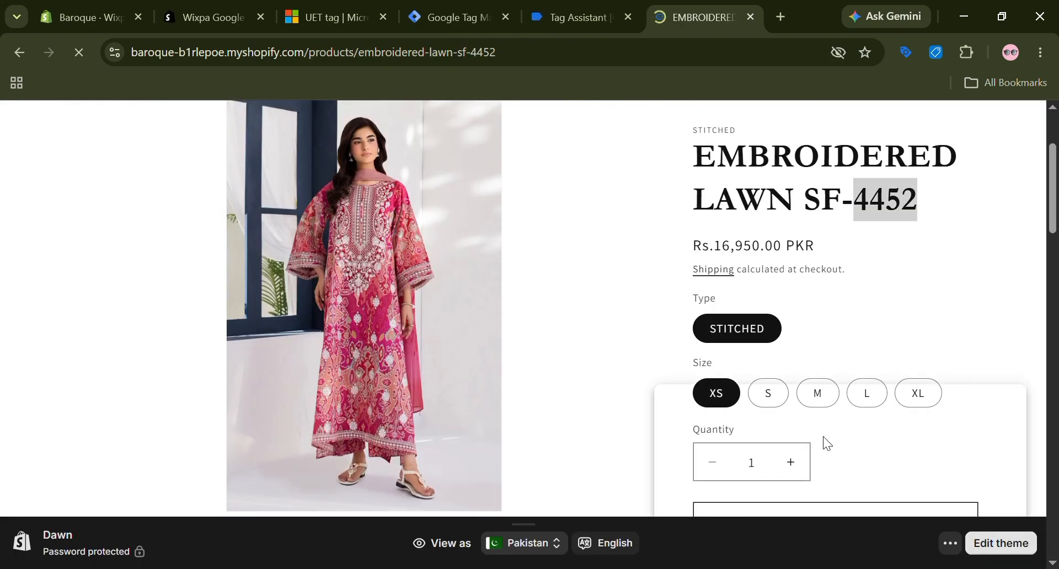
Step: Add the XS stitched product to the cart, proceed to checkout, and place the order with Cash on Delivery
{"action": "left_click", "coordinate": [893, 518]}
{"action": "left_click", "coordinate": [883, 423]}
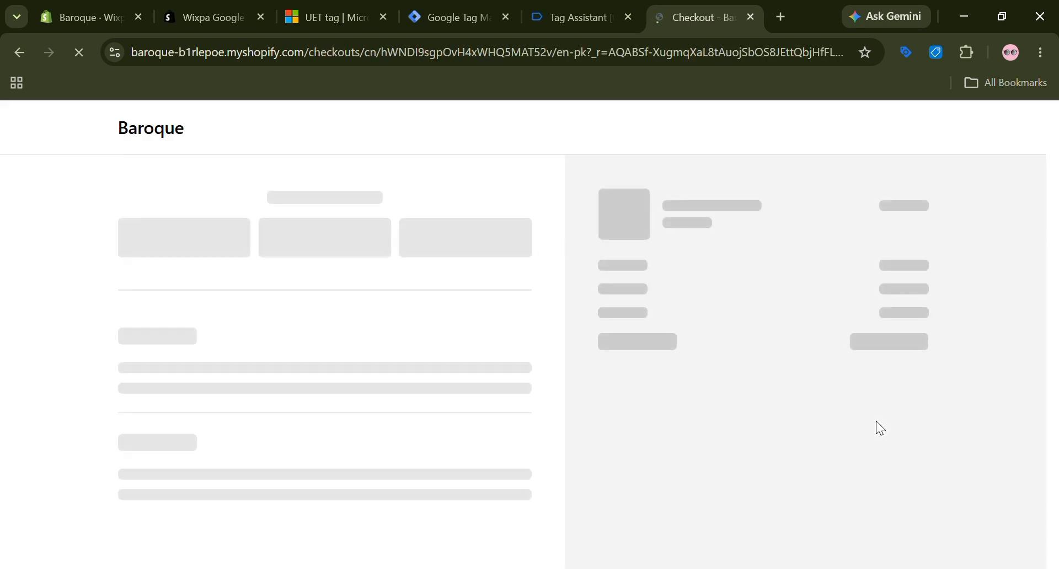
{"action": "scroll", "coordinate": [469, 386], "scroll_direction": "down", "scroll_amount": 5}
{"action": "left_click", "coordinate": [357, 473]}
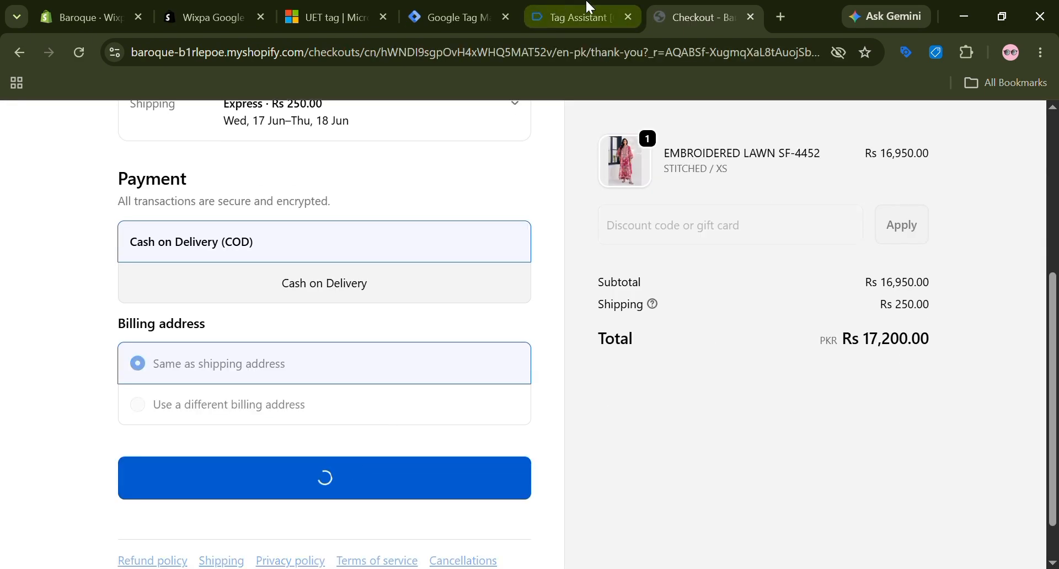
Step: Return to Tag Assistant and review which Microsoft Ads tags fired in the container's summary
{"action": "left_click", "coordinate": [574, 17]}
{"action": "left_click", "coordinate": [530, 415]}
{"action": "scroll", "coordinate": [527, 419], "scroll_direction": "down", "scroll_amount": 2}
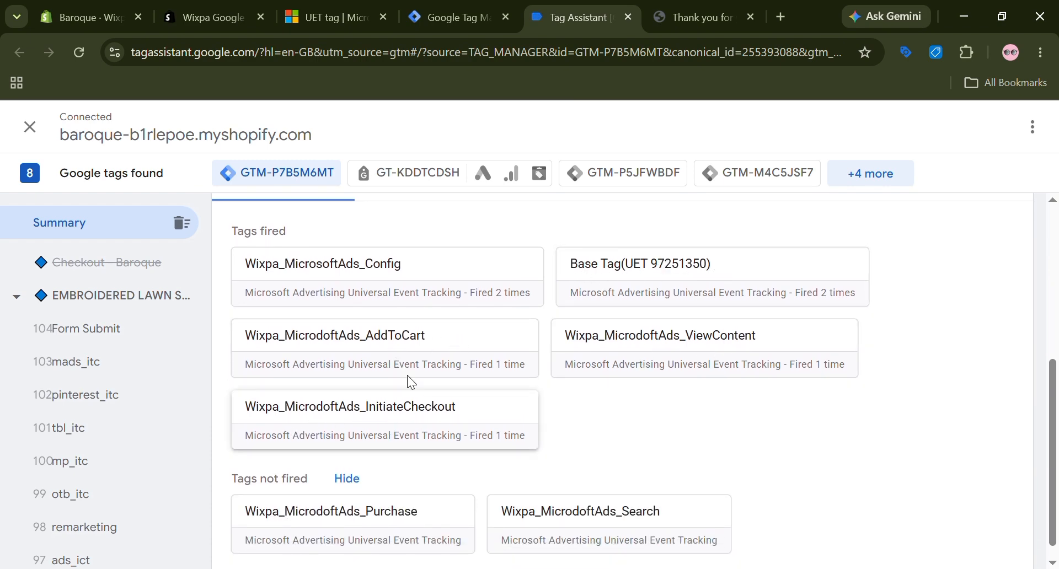
{"action": "scroll", "coordinate": [407, 378], "scroll_direction": "up", "scroll_amount": 3}
{"action": "scroll", "coordinate": [623, 381], "scroll_direction": "up", "scroll_amount": 3}
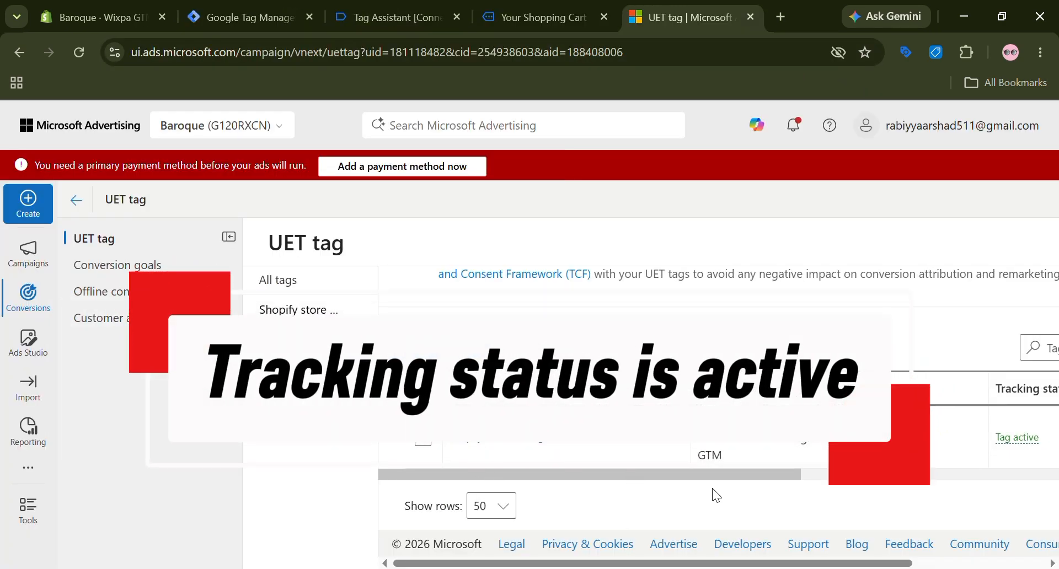
Step: Check the Shopify store tag's tracking status and its description in the Microsoft Advertising UET tag list
{"action": "scroll", "coordinate": [712, 488], "scroll_direction": "right", "scroll_amount": 5}
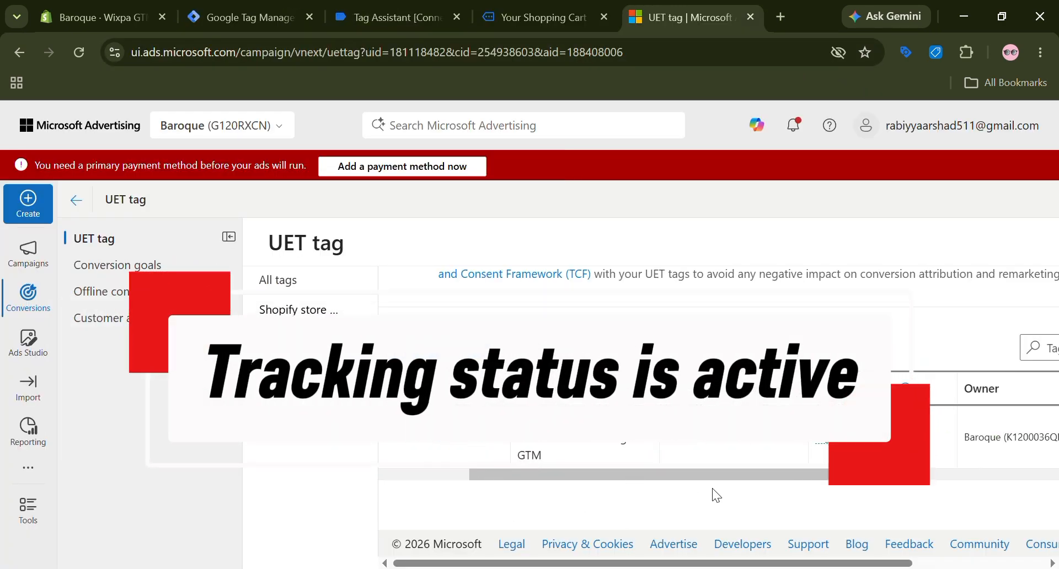
{"action": "mouse_move", "coordinate": [831, 415]}
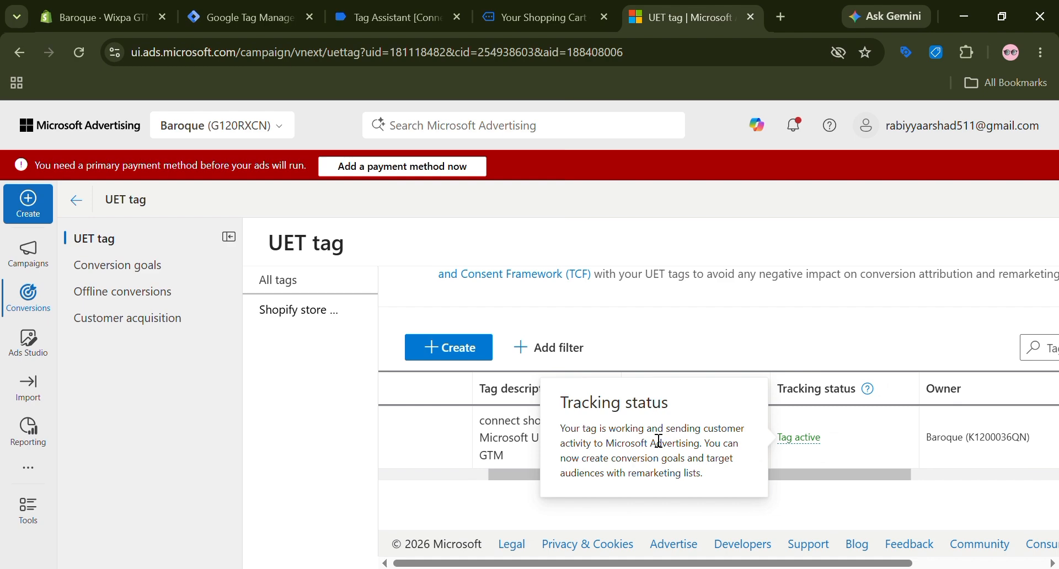